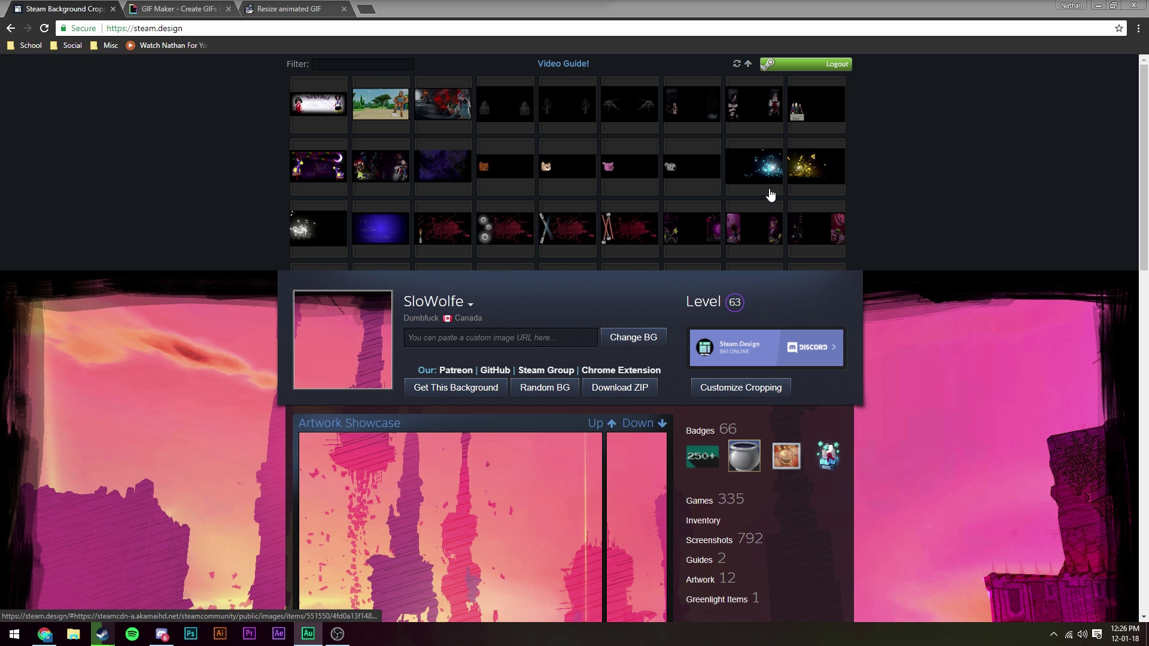
# Browse the background gallery and apply the turquoise background that follows the pink one to the profile preview.
pyautogui.scroll(-10, 770, 182)
pyautogui.scroll(-10, 688, 174)
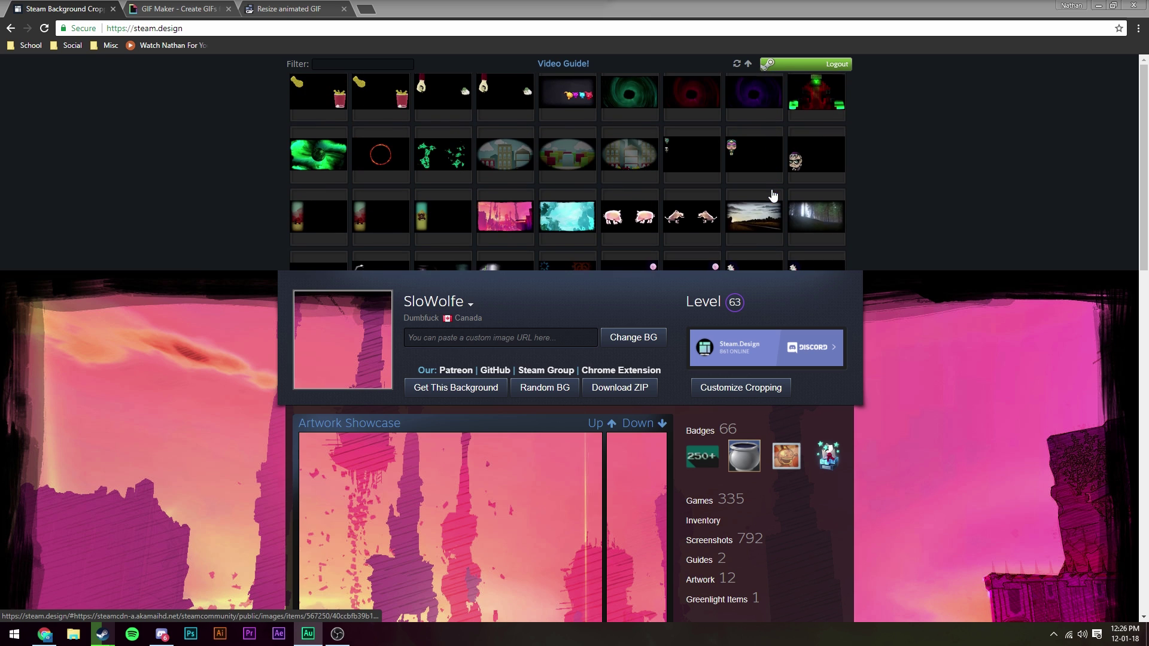
pyautogui.click(586, 145)
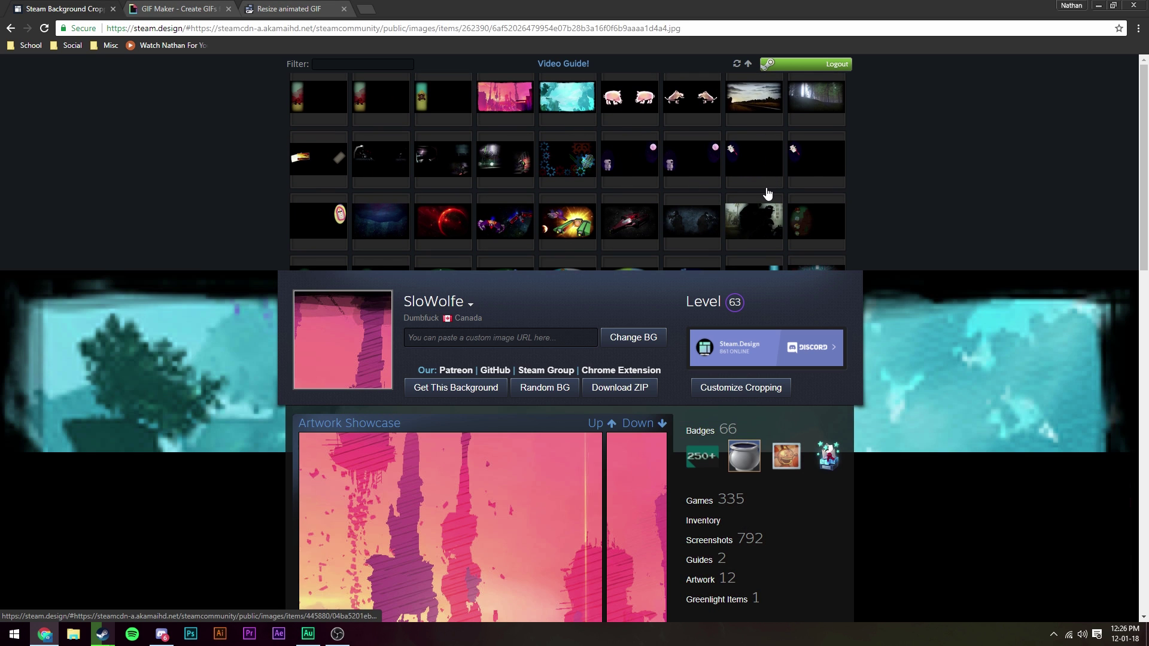
pyautogui.scroll(-5, 762, 193)
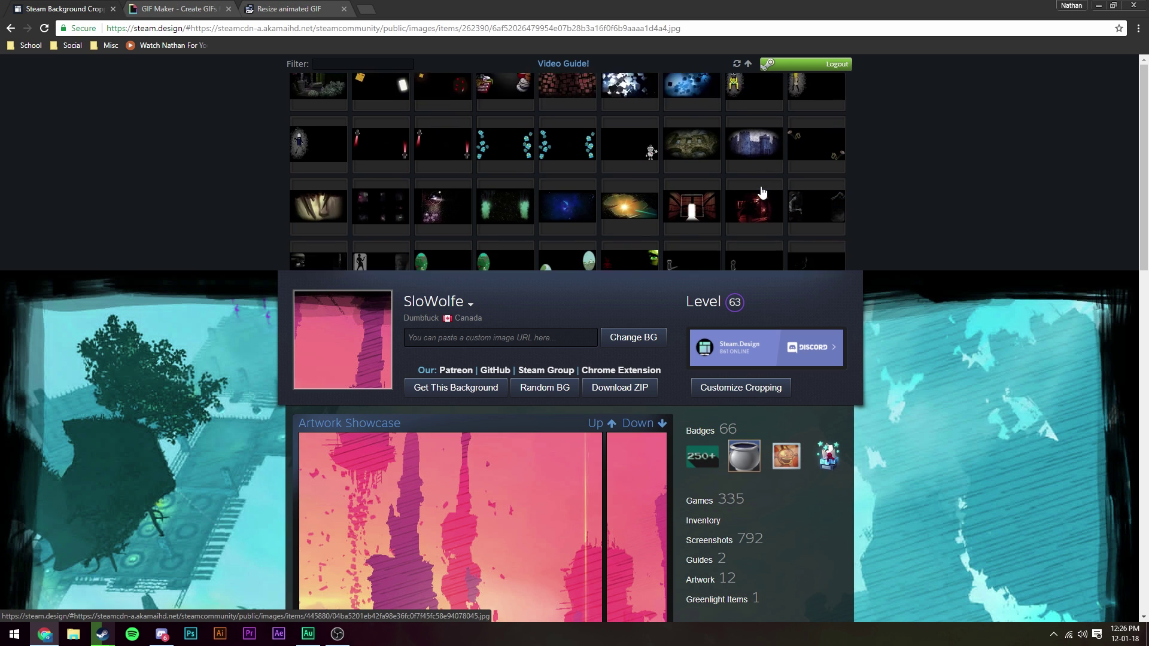
pyautogui.scroll(-3, 964, 285)
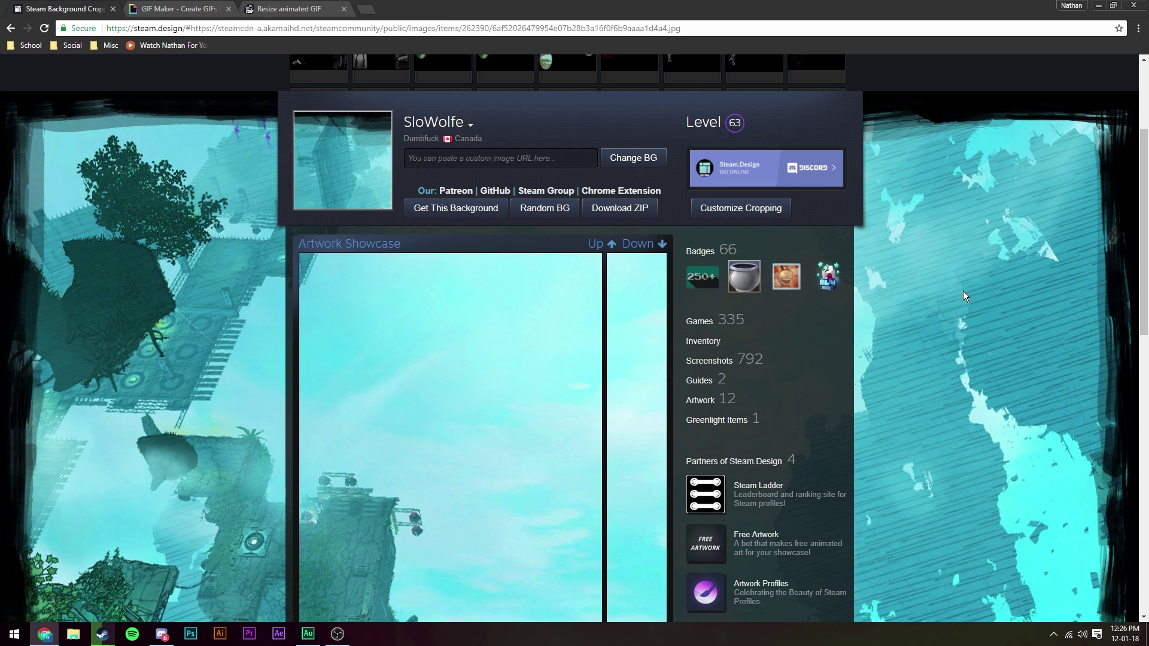
# Turn off long images on the artwork showcase in the cropping settings.
pyautogui.click(777, 209)
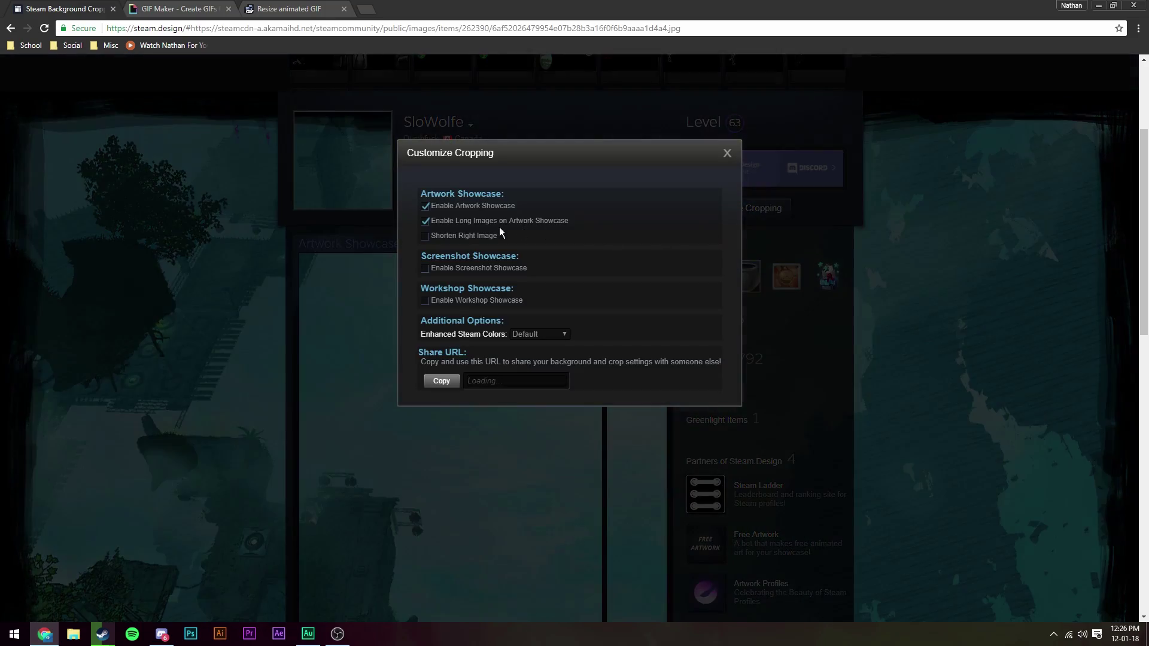
pyautogui.click(723, 153)
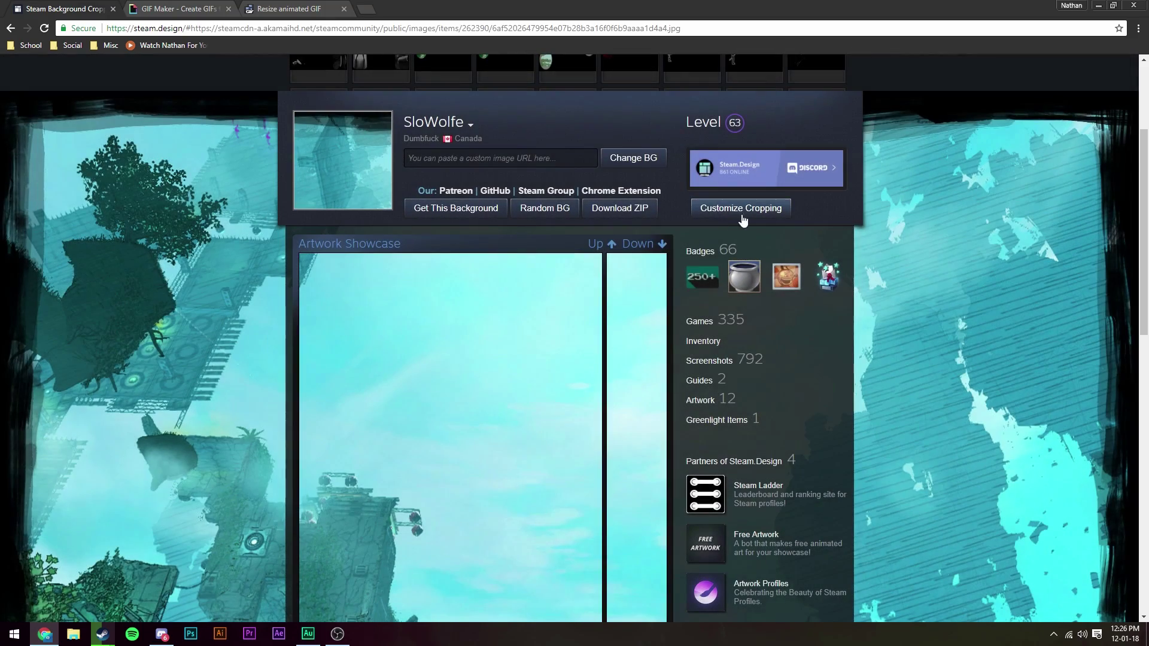
pyautogui.click(741, 209)
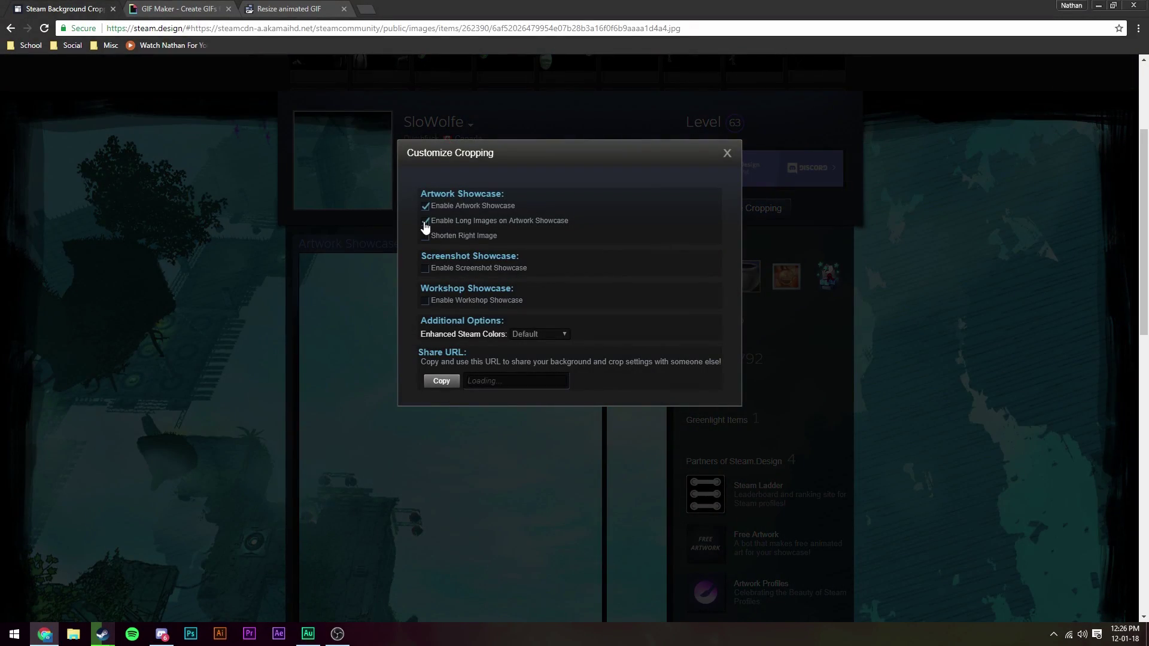
pyautogui.click(424, 223)
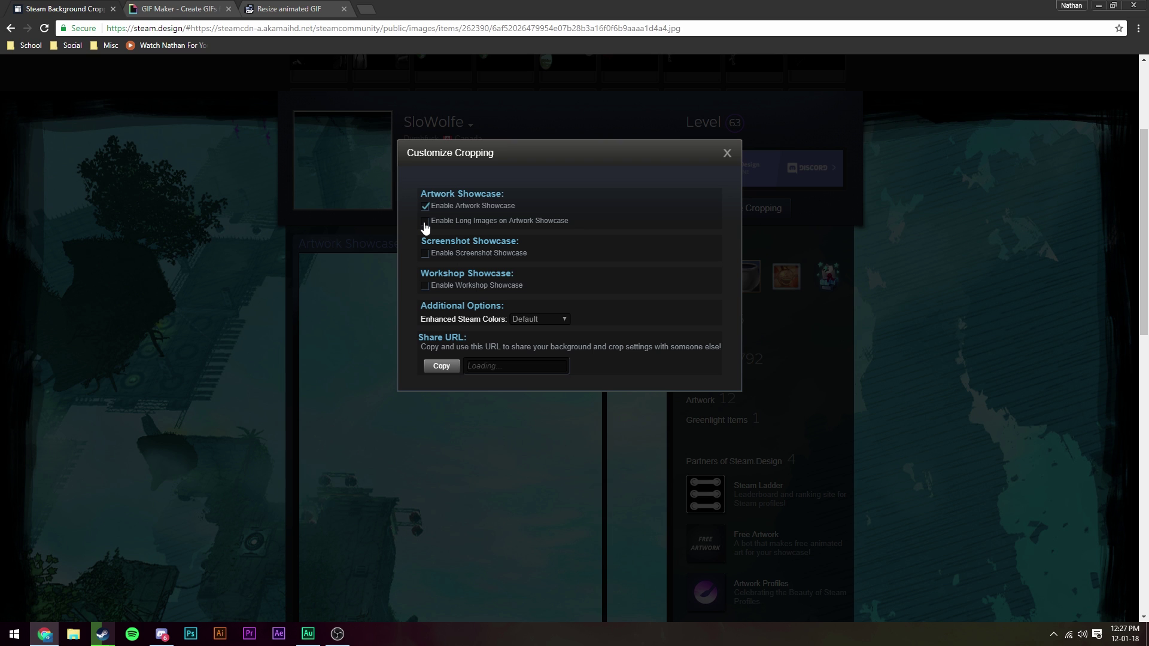
pyautogui.click(727, 154)
# Download the cropped artwork as a ZIP and extract Artwork_Middle.png to the Desktop.
pyautogui.click(620, 208)
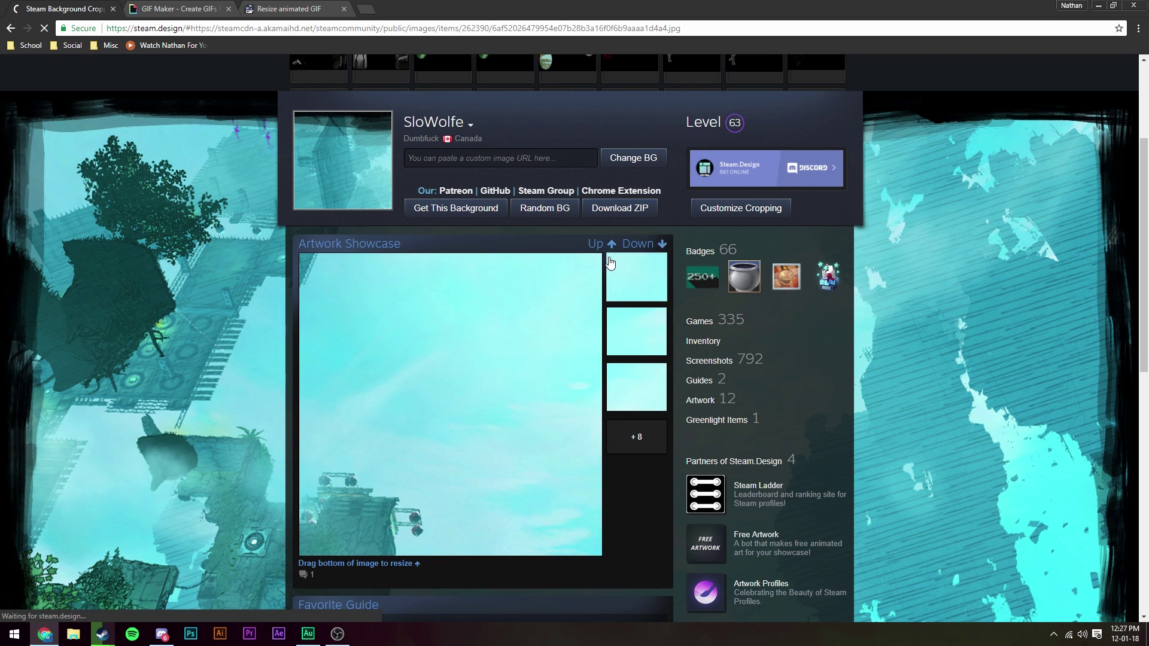
pyautogui.click(98, 607)
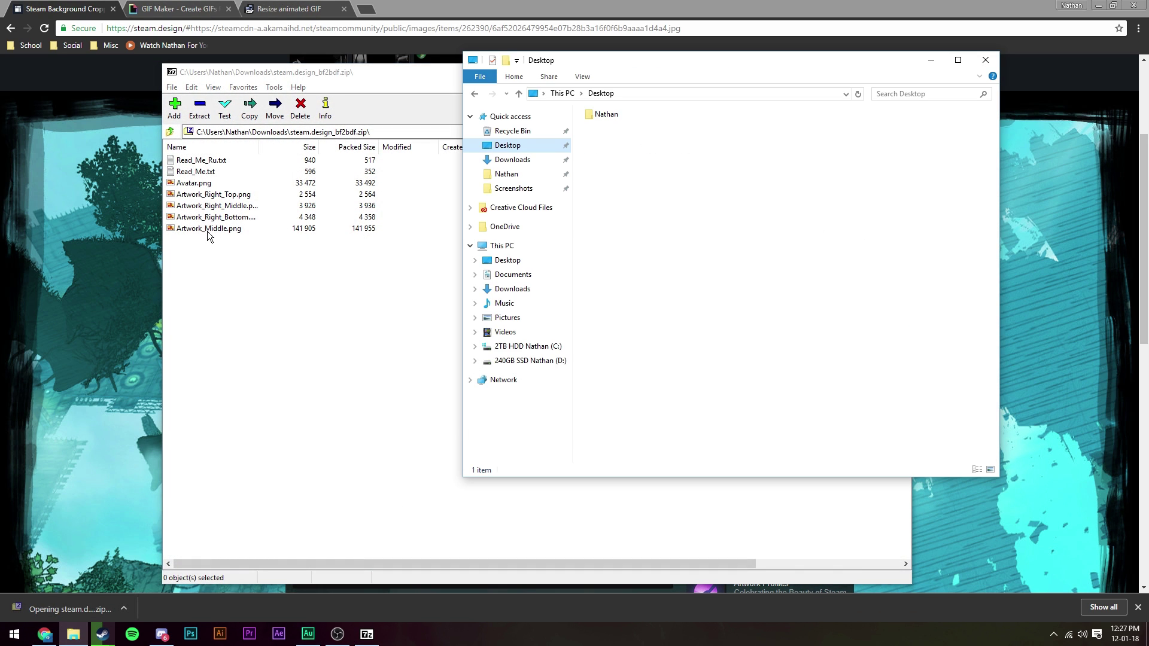
pyautogui.moveTo(209, 230); pyautogui.dragTo(603, 213)
pyautogui.moveTo(947, 191); pyautogui.dragTo(946, 192)
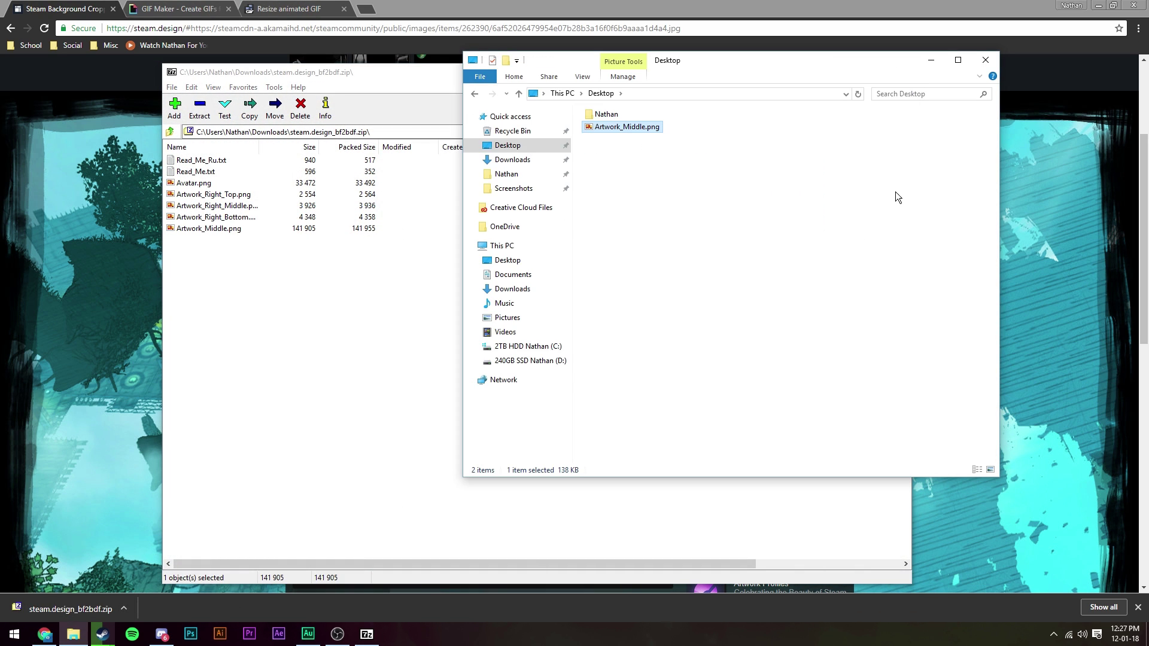
# Close the archive window and the Steam.design page to switch to the GIPHY GIF Maker.
pyautogui.click(402, 82)
pyautogui.click(896, 72)
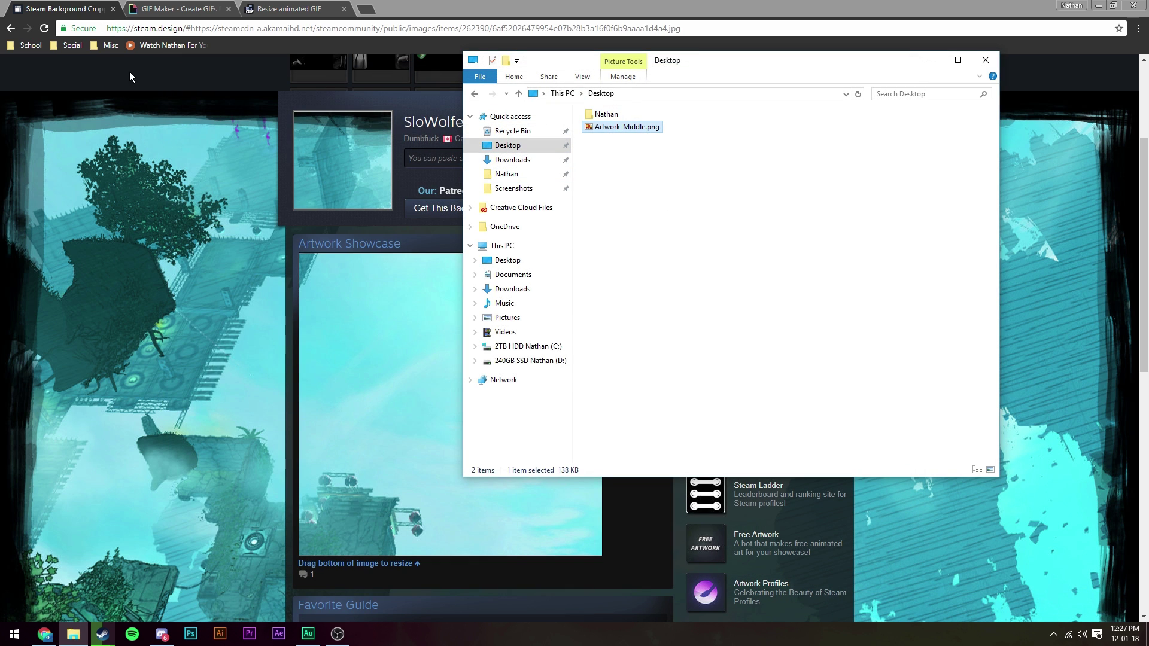
pyautogui.middleClick(86, 12)
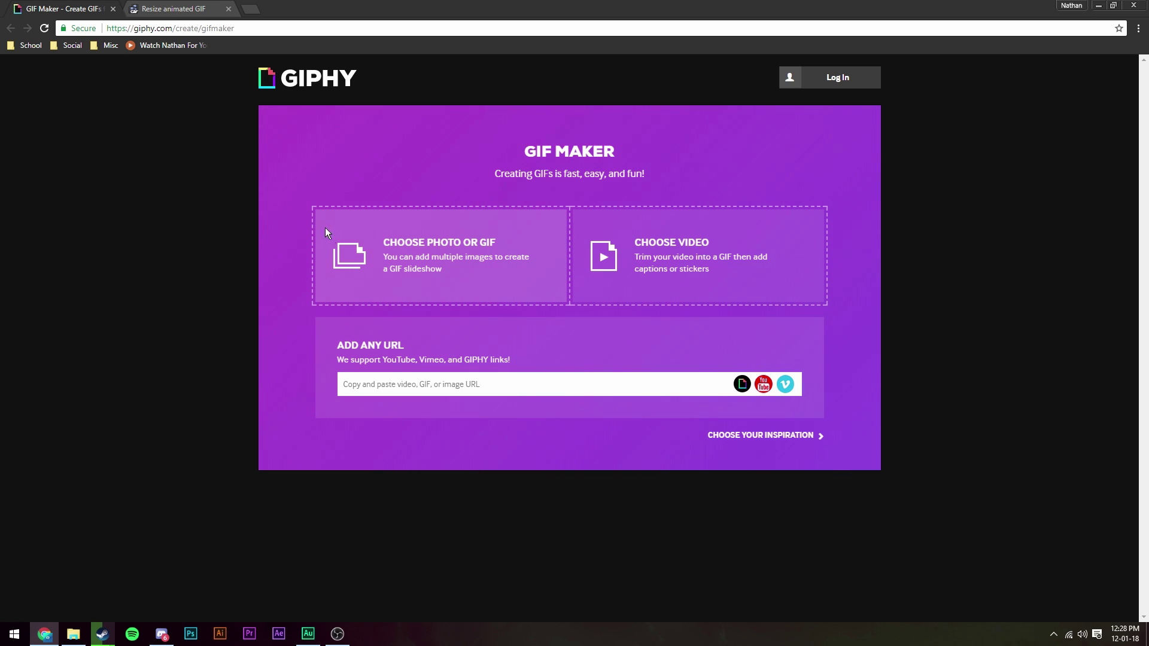
# Load the photo Artwork_Middle.png from the Desktop into the GIF Maker.
pyautogui.click(342, 241)
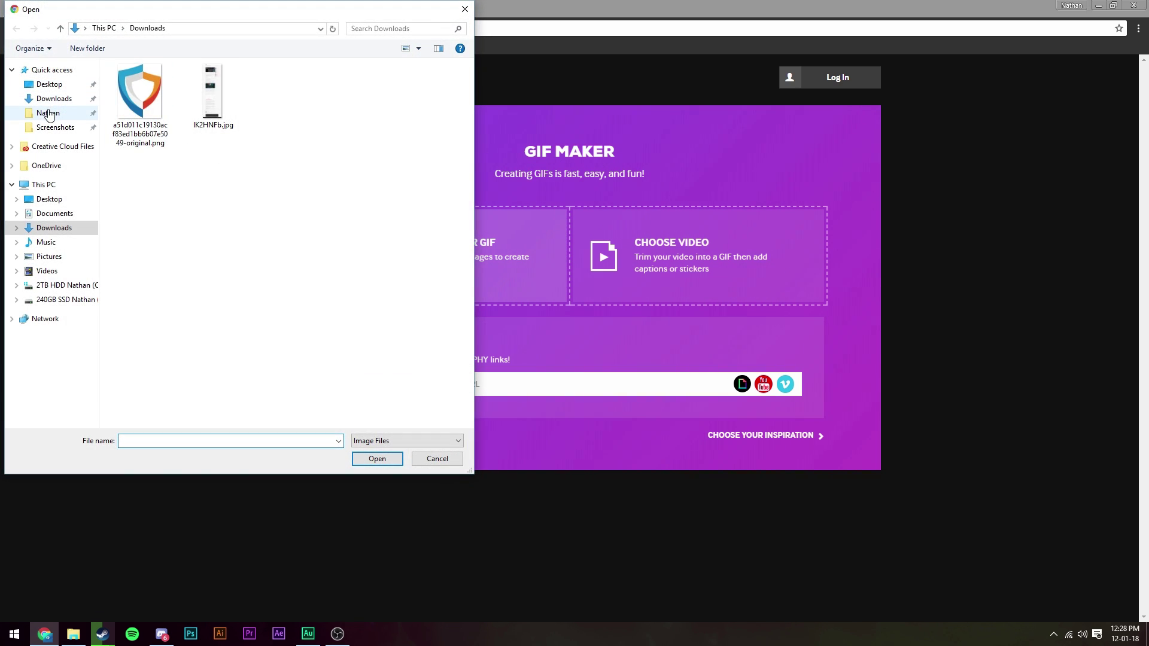
pyautogui.click(50, 84)
pyautogui.click(204, 101)
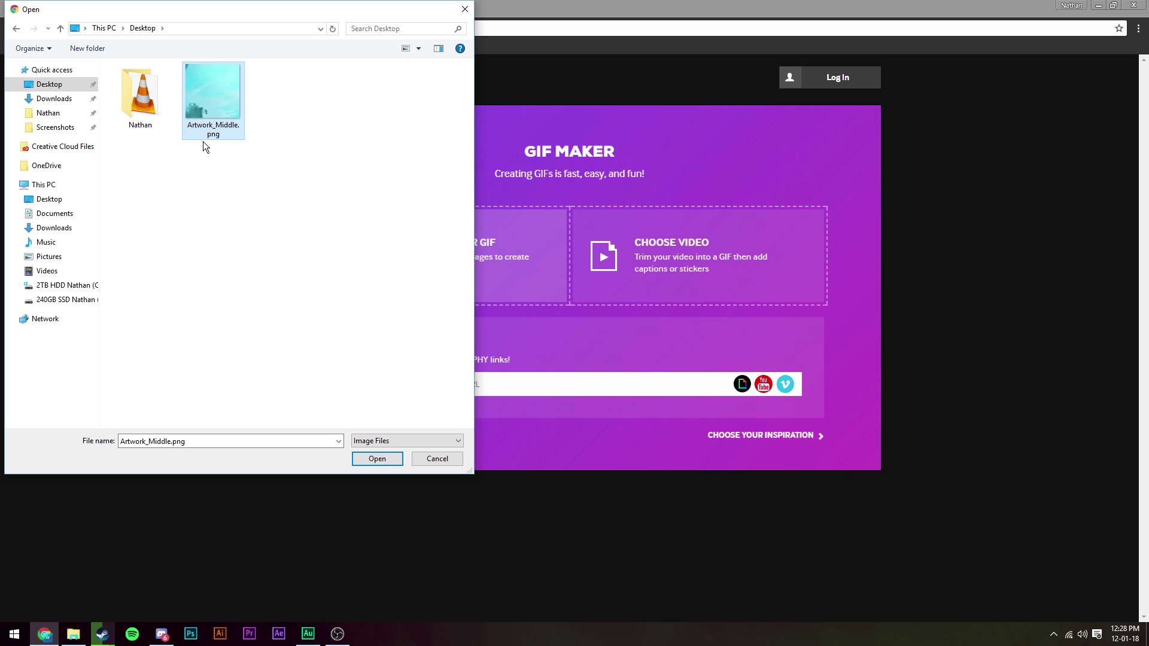
pyautogui.press('Return')
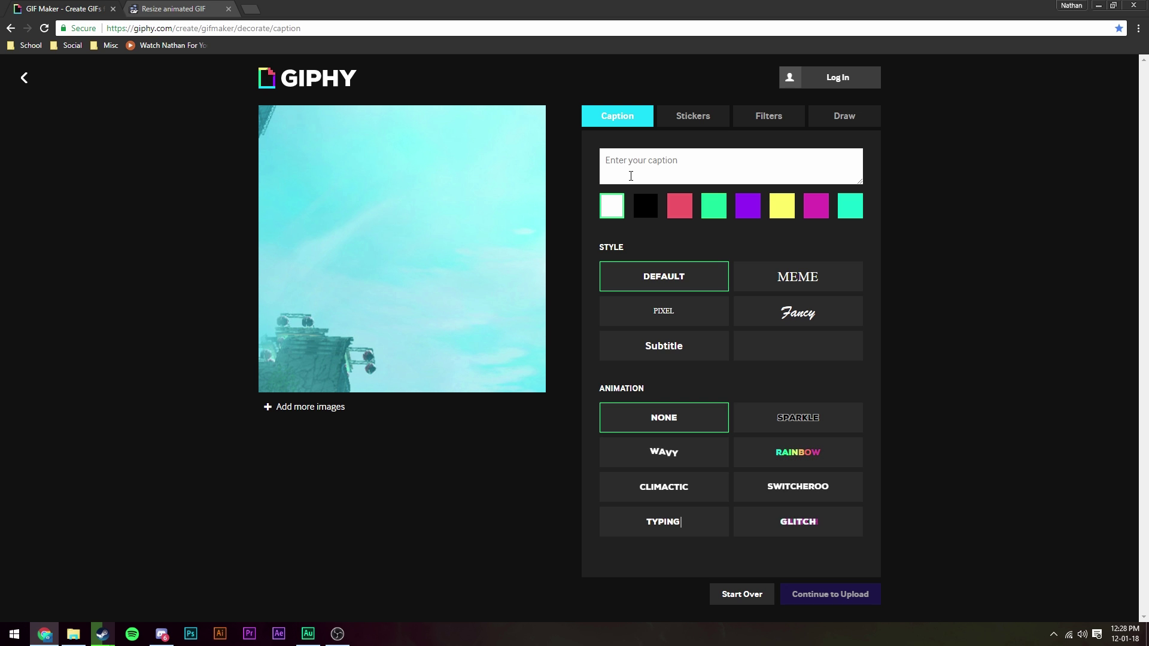
# Add the caption SIBUNA in capital letters to the image.
pyautogui.click(630, 176)
pyautogui.write('SiBUNA')
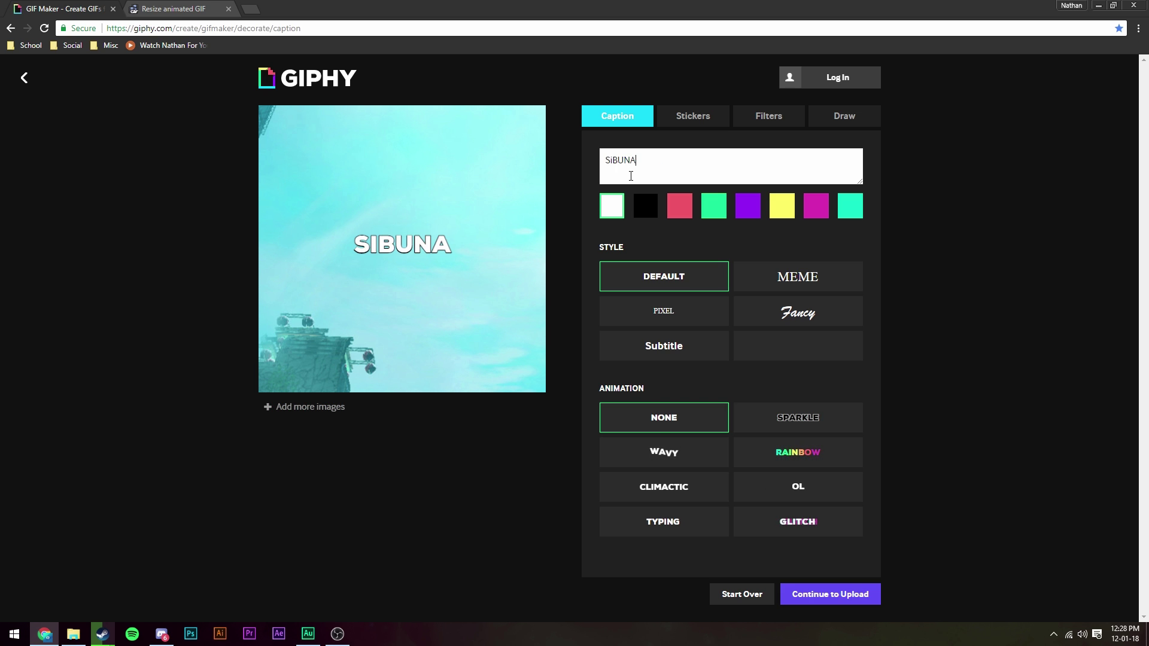
pyautogui.write('SIBUNA')
# Try the Meme, Fancy, Subtitle and Giphabet caption styles, and set the style to Pixel.
pyautogui.click(774, 277)
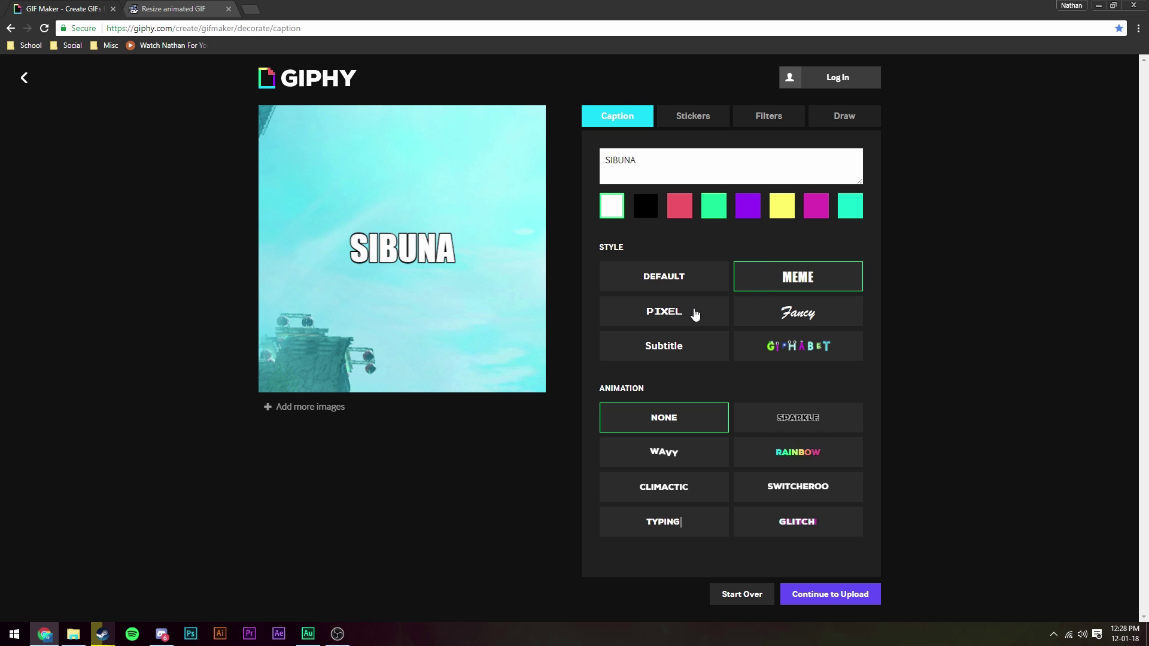
pyautogui.click(689, 314)
pyautogui.click(757, 308)
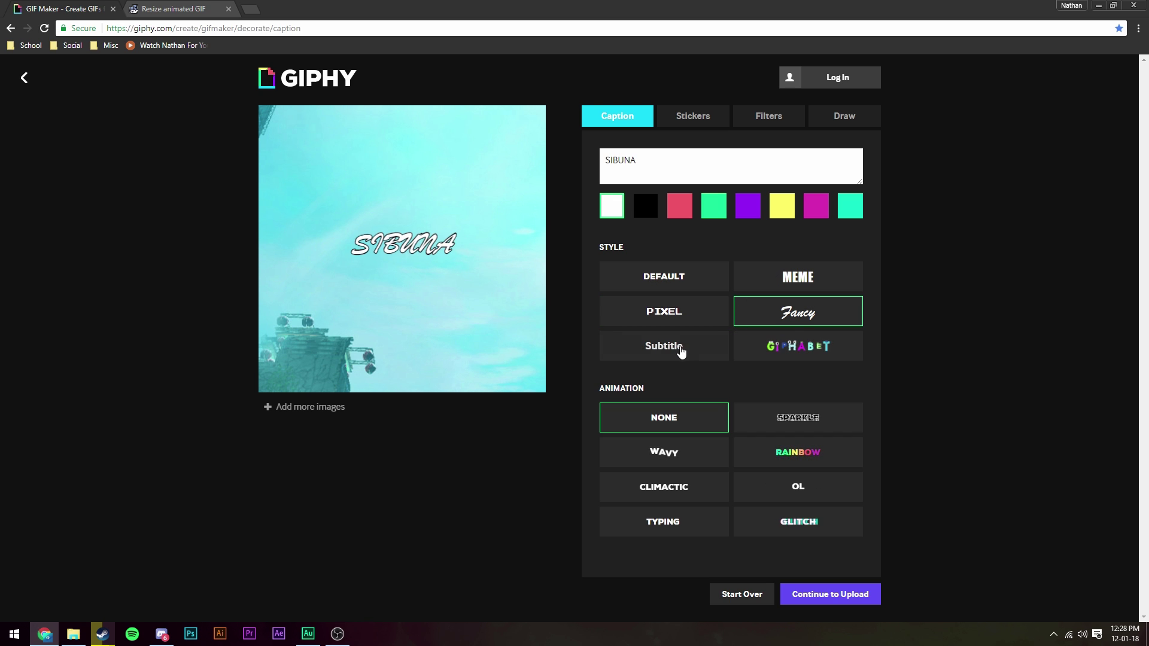
pyautogui.click(681, 352)
pyautogui.click(752, 357)
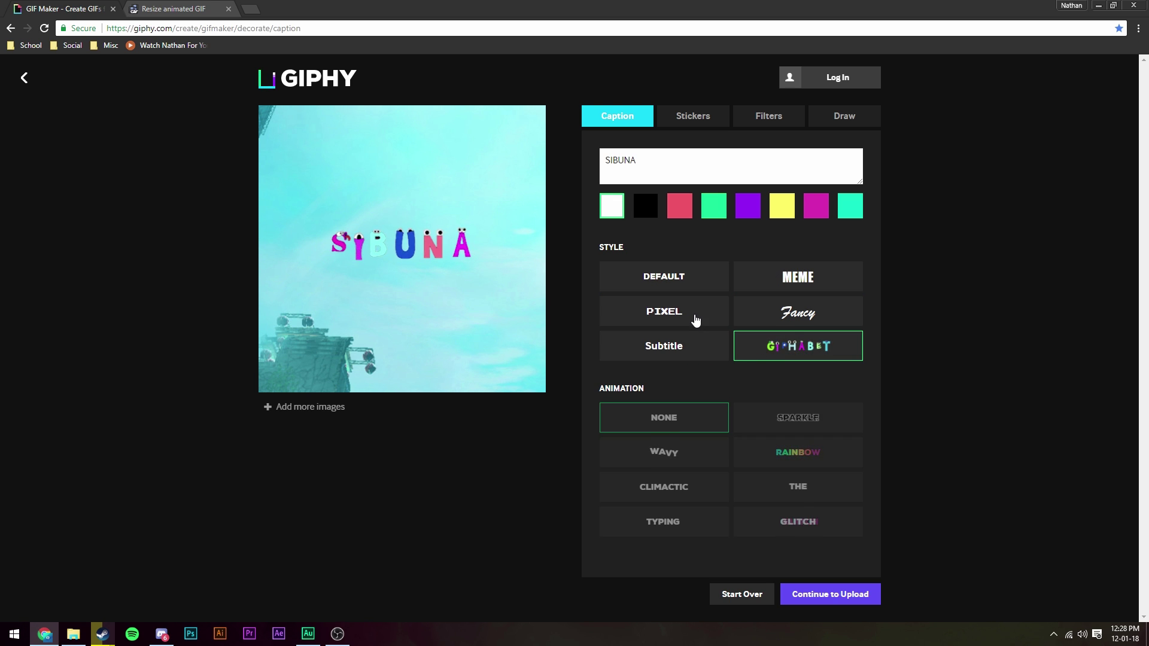
pyautogui.click(695, 323)
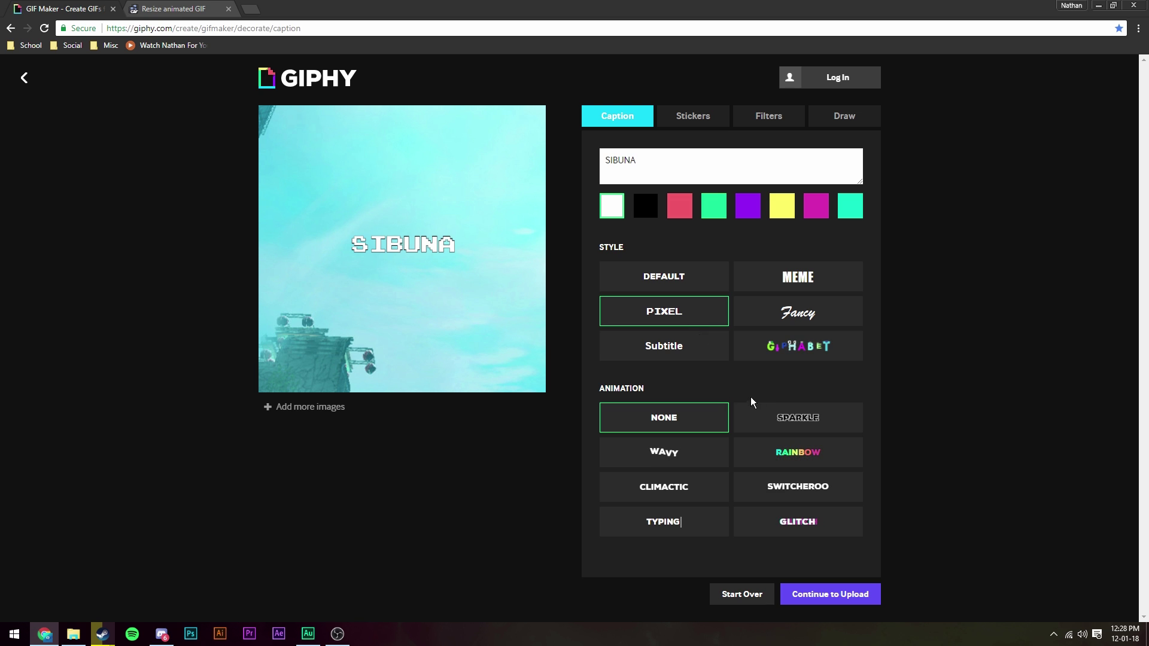
# Try the Sparkle, Wavy, Rainbow, Climactic, Switcheroo, Typing and Glitch animations on the caption.
pyautogui.click(762, 417)
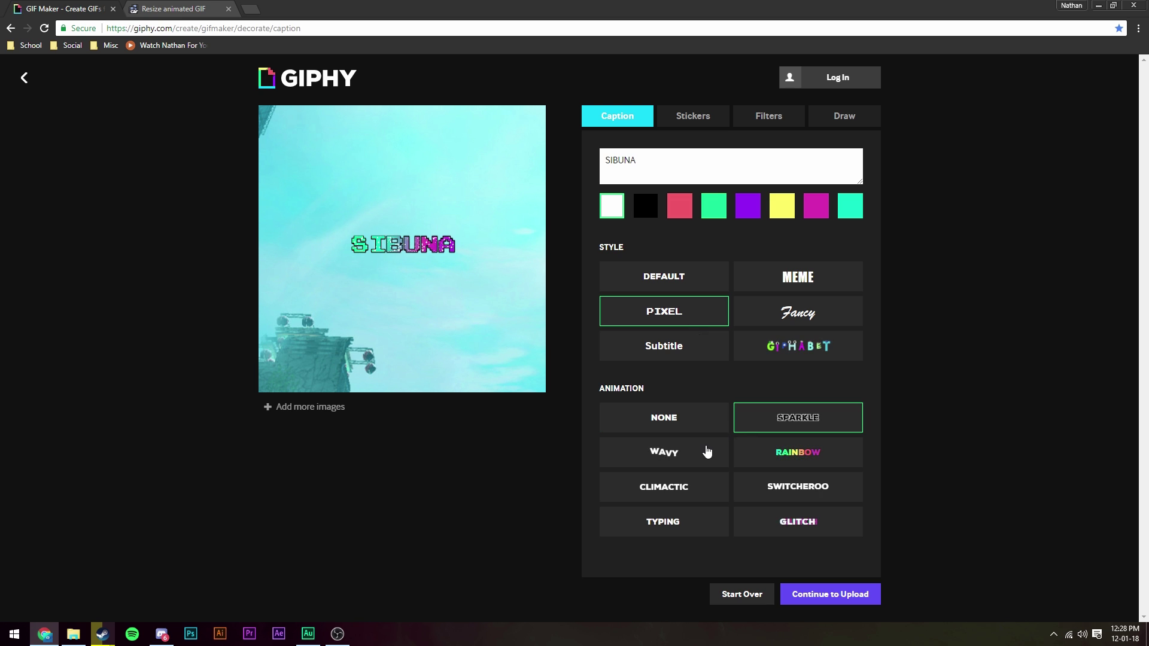
pyautogui.click(709, 459)
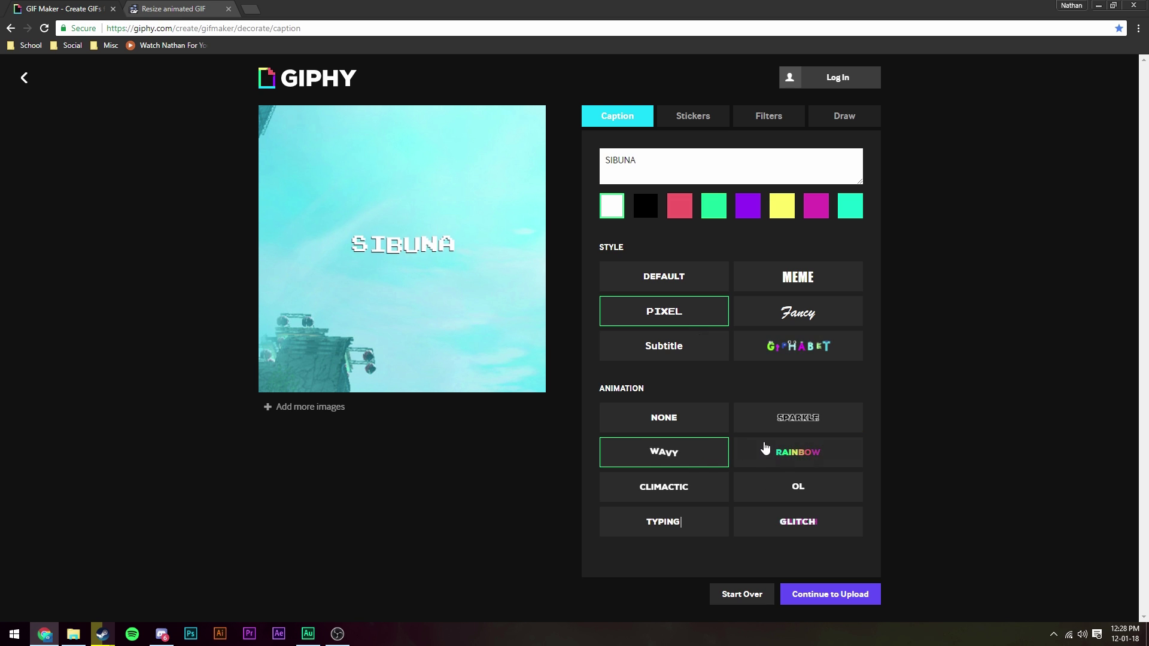
pyautogui.click(765, 450)
pyautogui.click(709, 486)
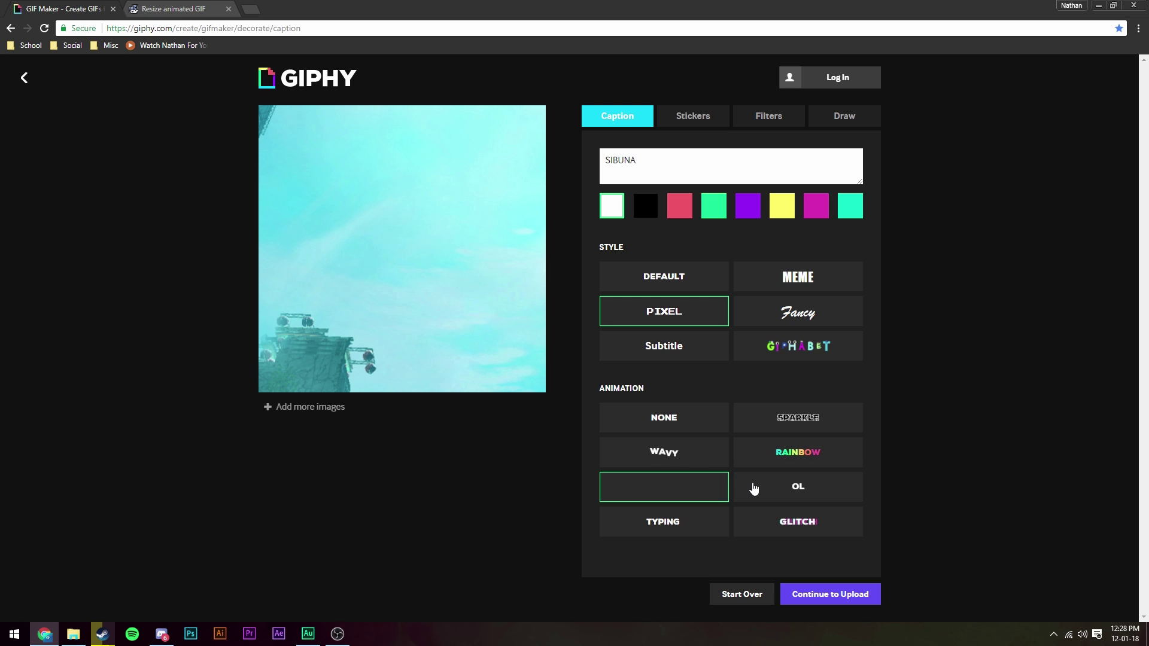
pyautogui.click(754, 489)
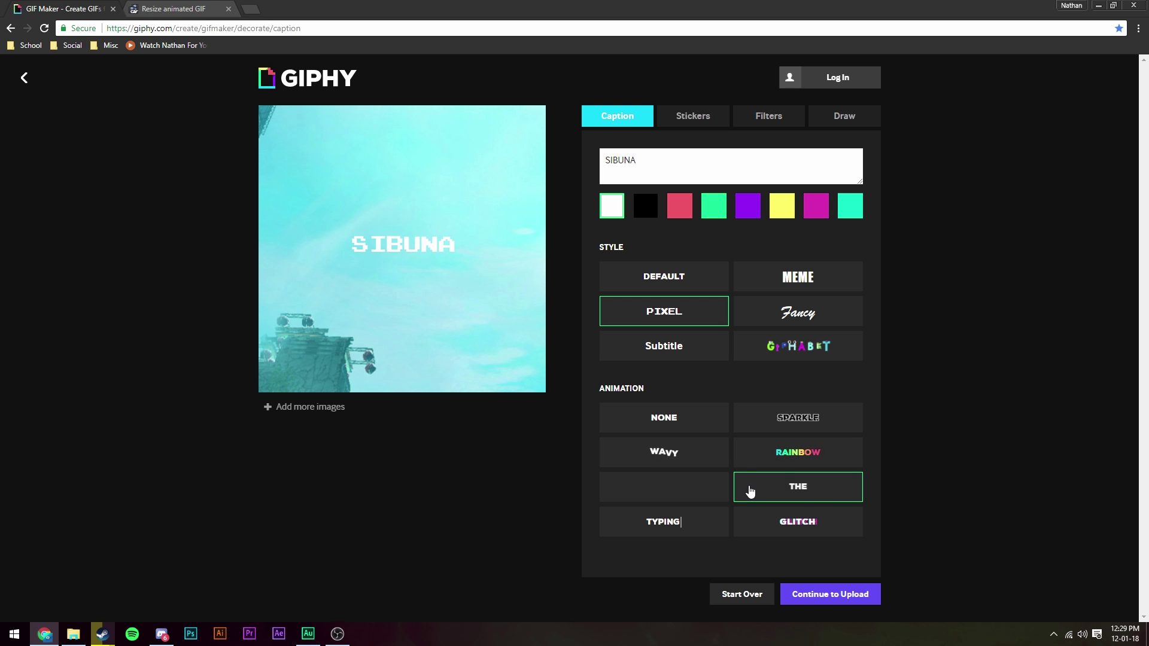
pyautogui.click(703, 529)
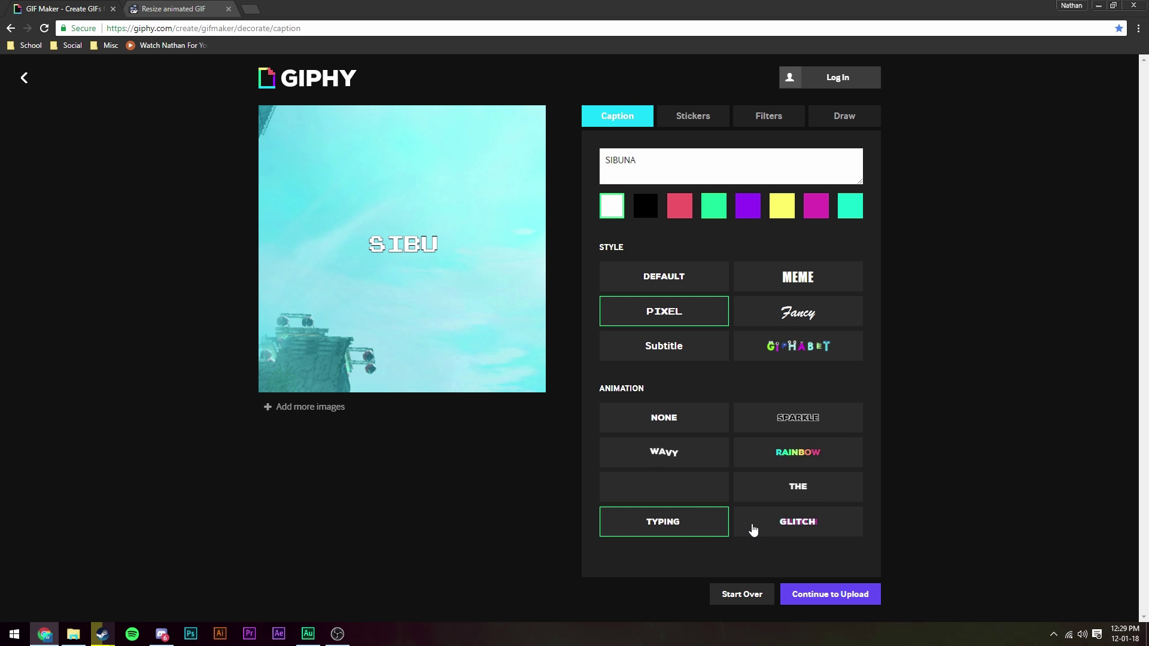
pyautogui.click(753, 530)
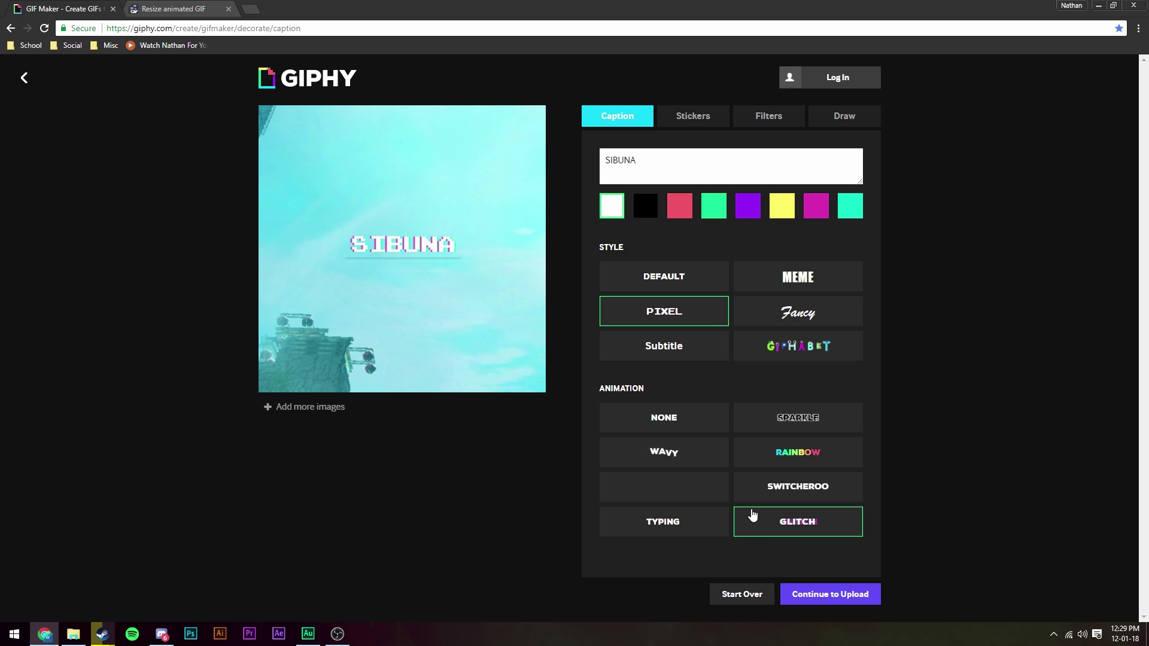
# Set the caption's animation to Wavy and its color to white.
pyautogui.click(710, 458)
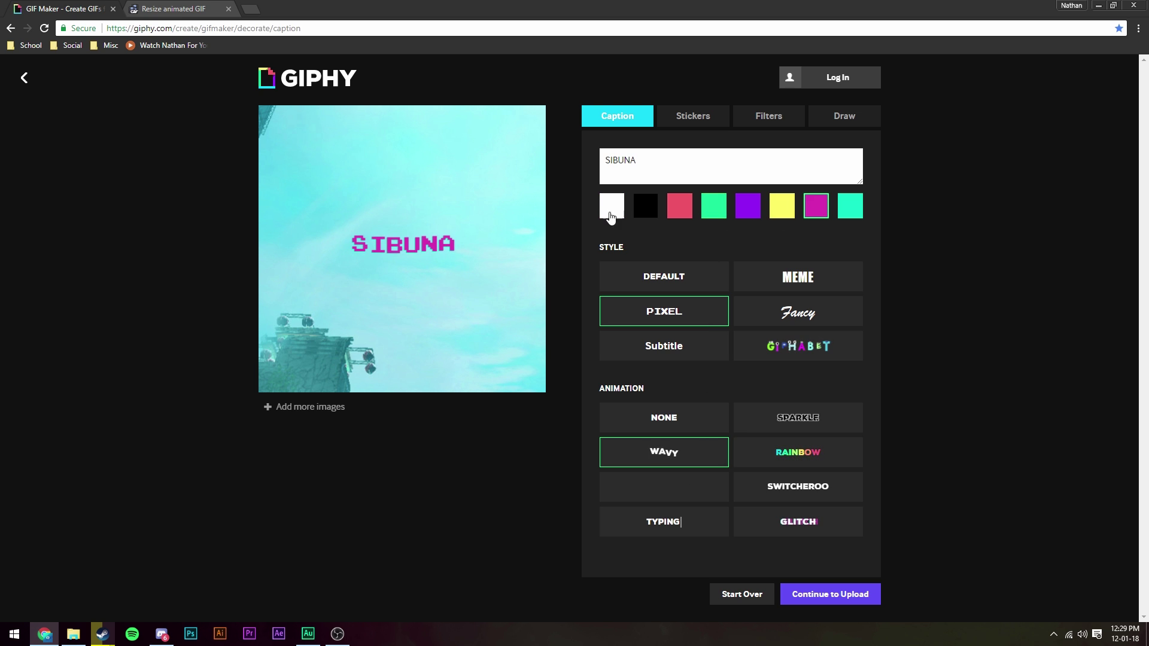
pyautogui.click(612, 209)
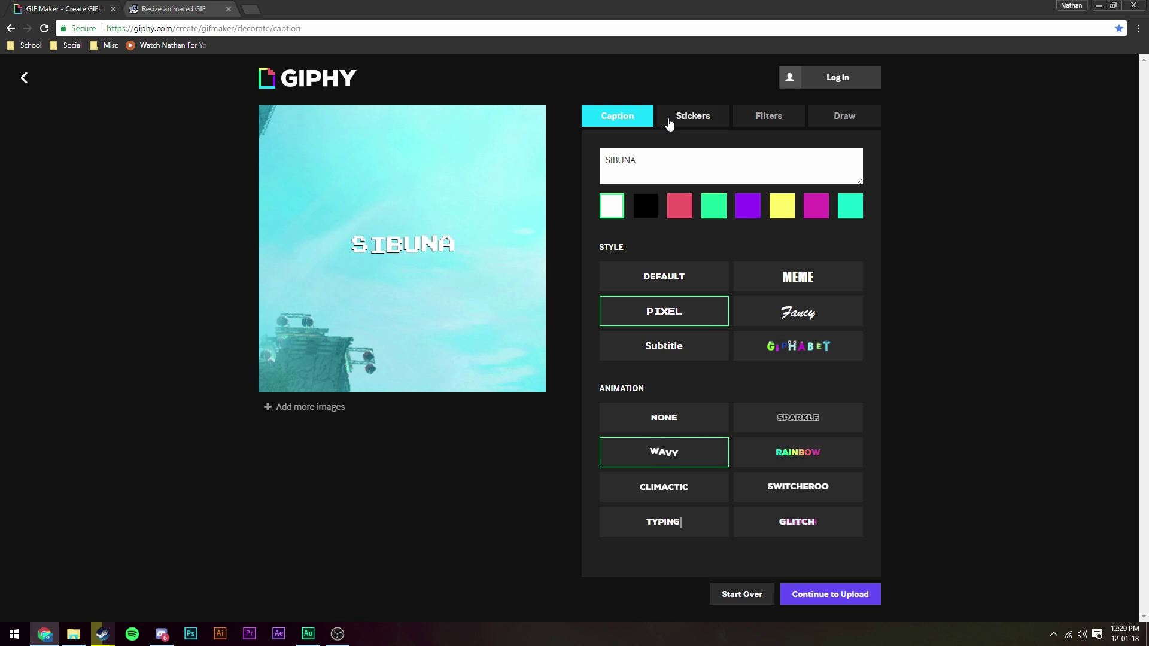
# Search the stickers for "thinking emoji" and place the first one, enlarged, near the image's upper-left corner.
pyautogui.click(669, 124)
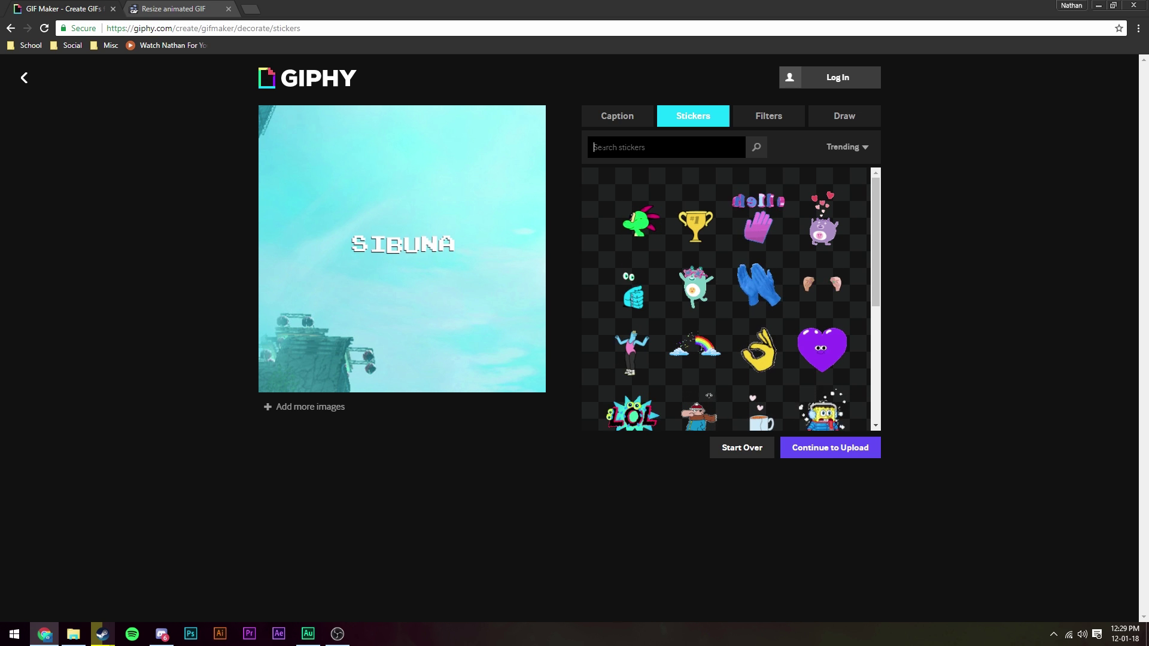
pyautogui.click(666, 147)
pyautogui.write('thi')
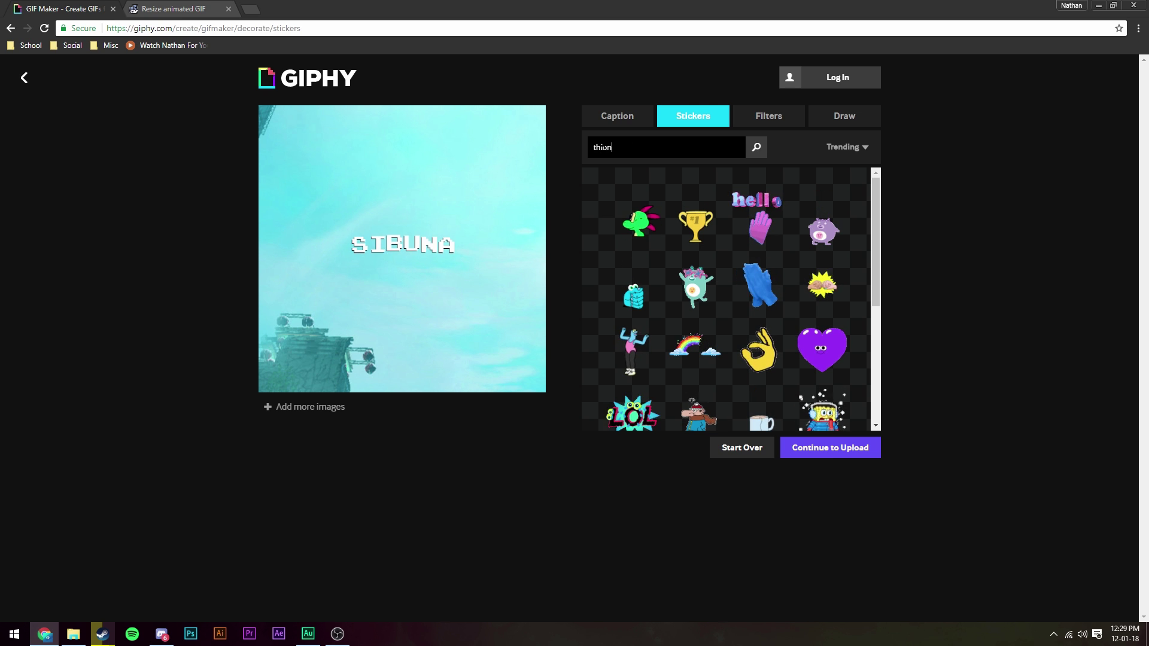
pyautogui.write('nking emoji')
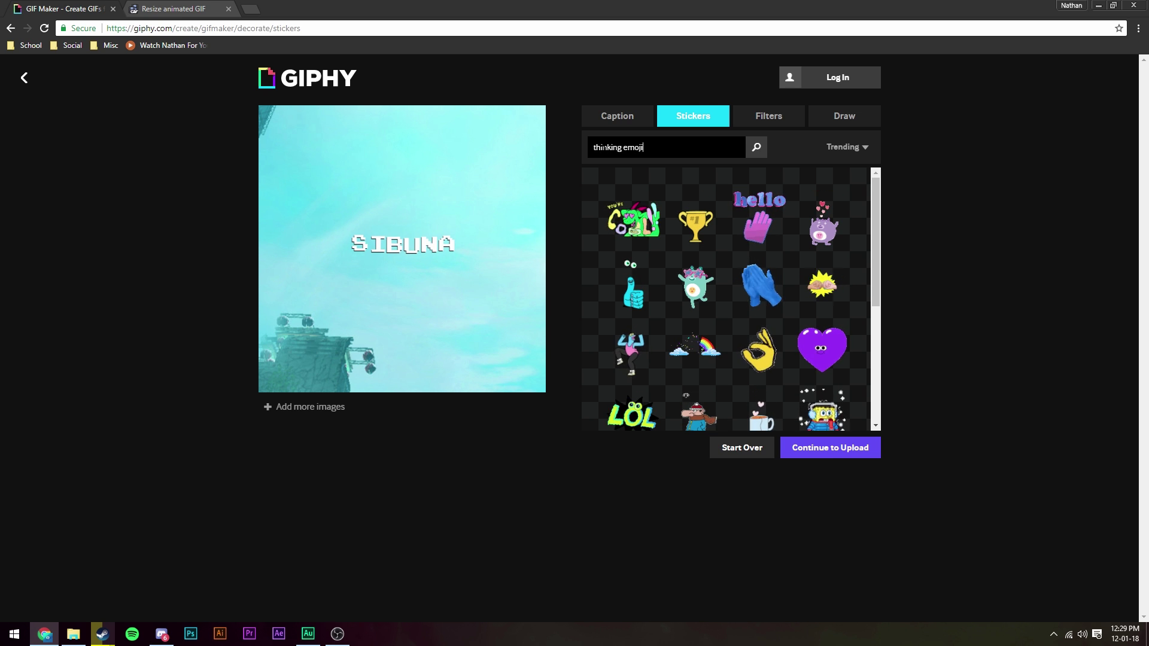
pyautogui.press('Return')
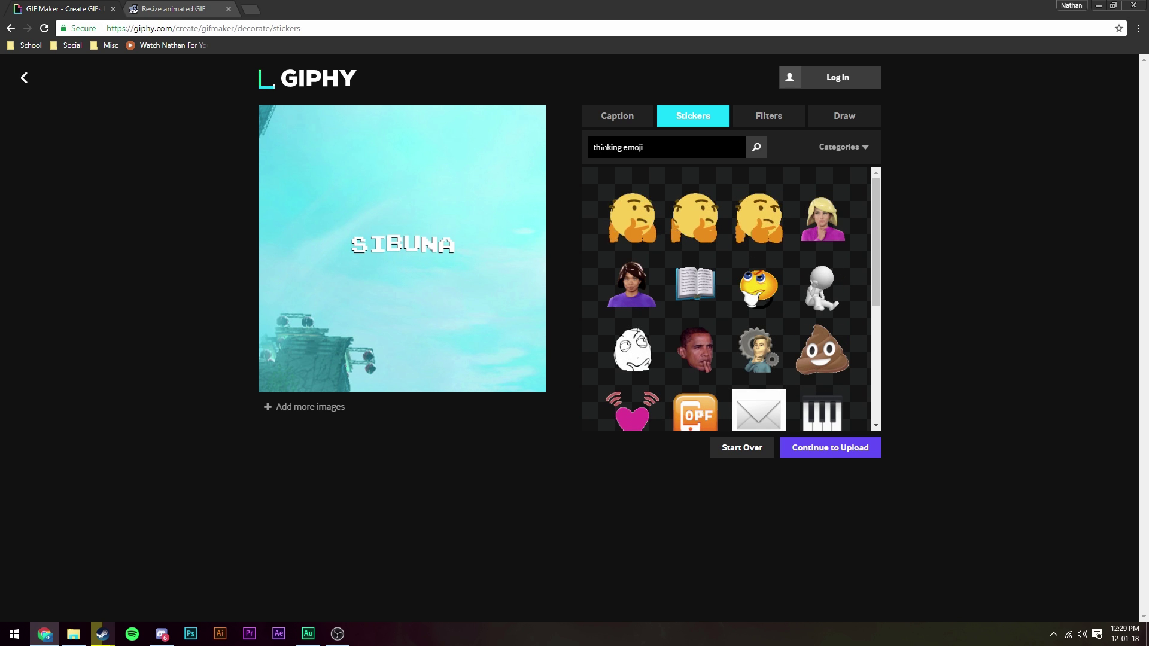
pyautogui.click(637, 209)
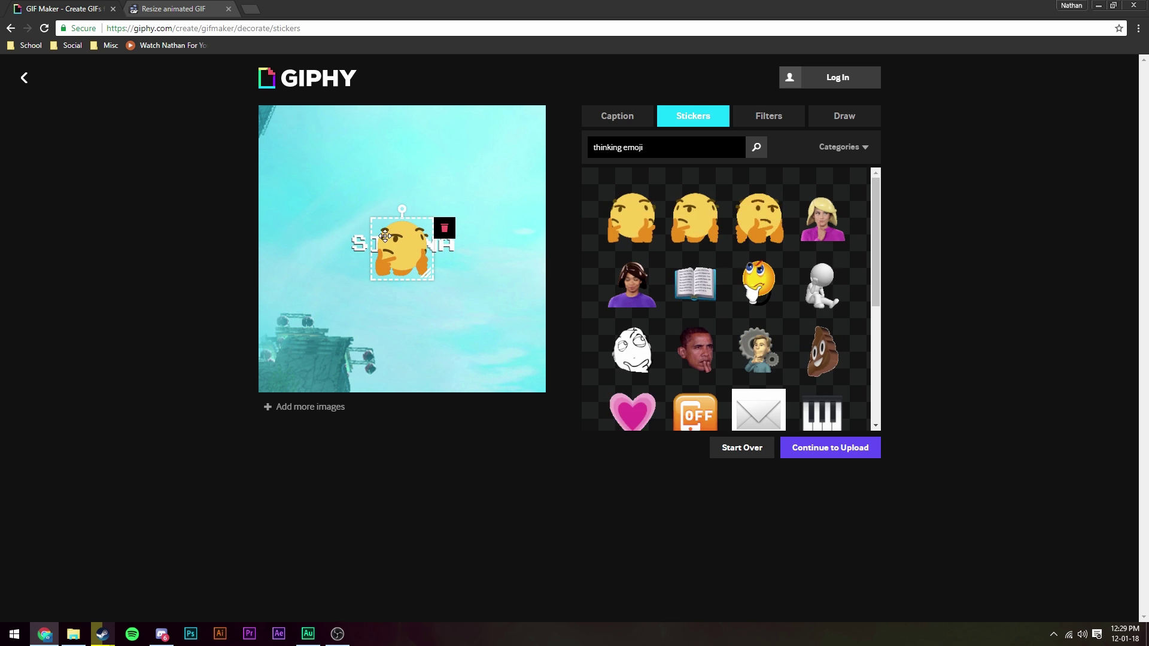
pyautogui.moveTo(396, 240); pyautogui.dragTo(298, 121)
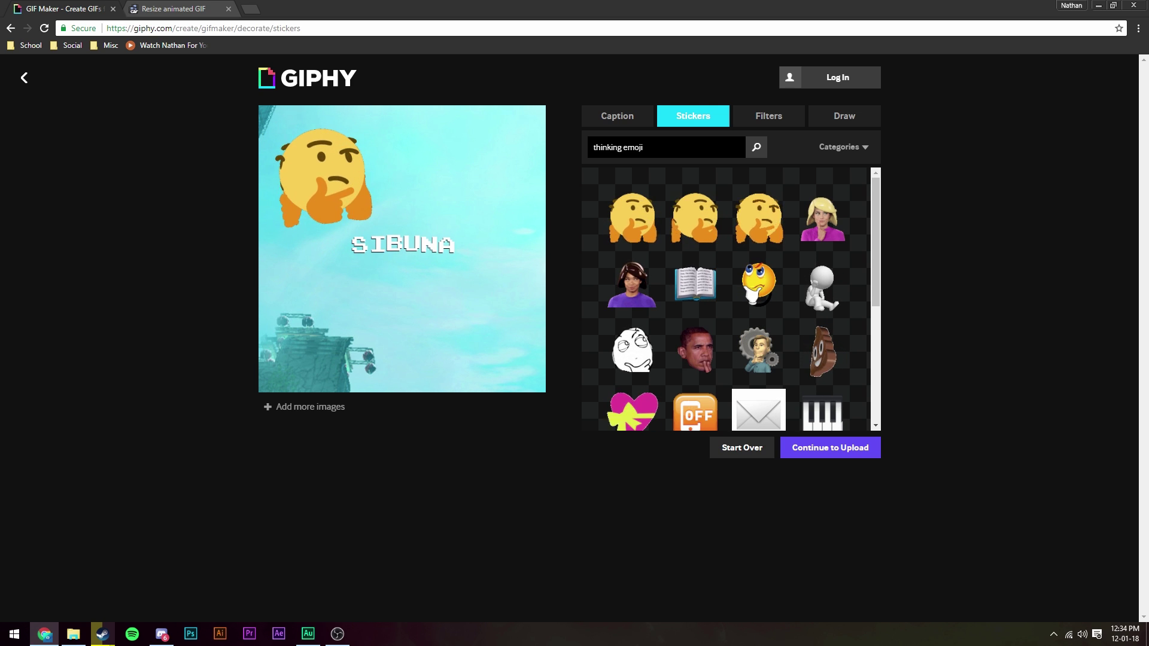
# Place the winged money sticker from the Kawaii category near the image's upper-right corner.
pyautogui.click(845, 147)
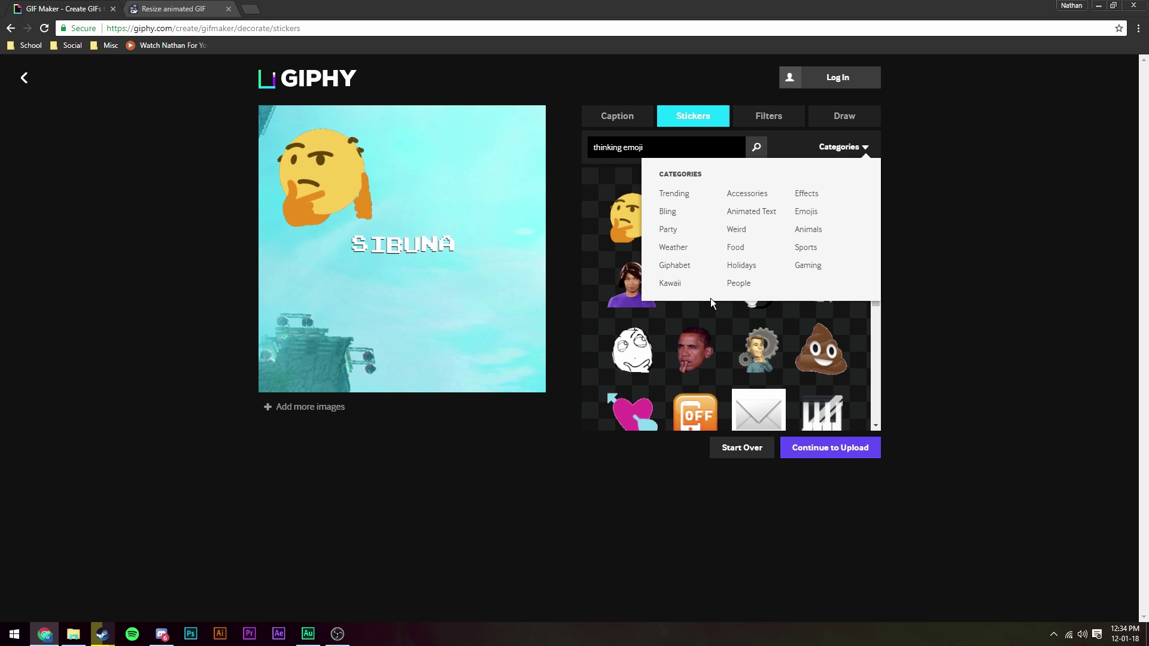
pyautogui.click(670, 284)
pyautogui.scroll(-3, 673, 292)
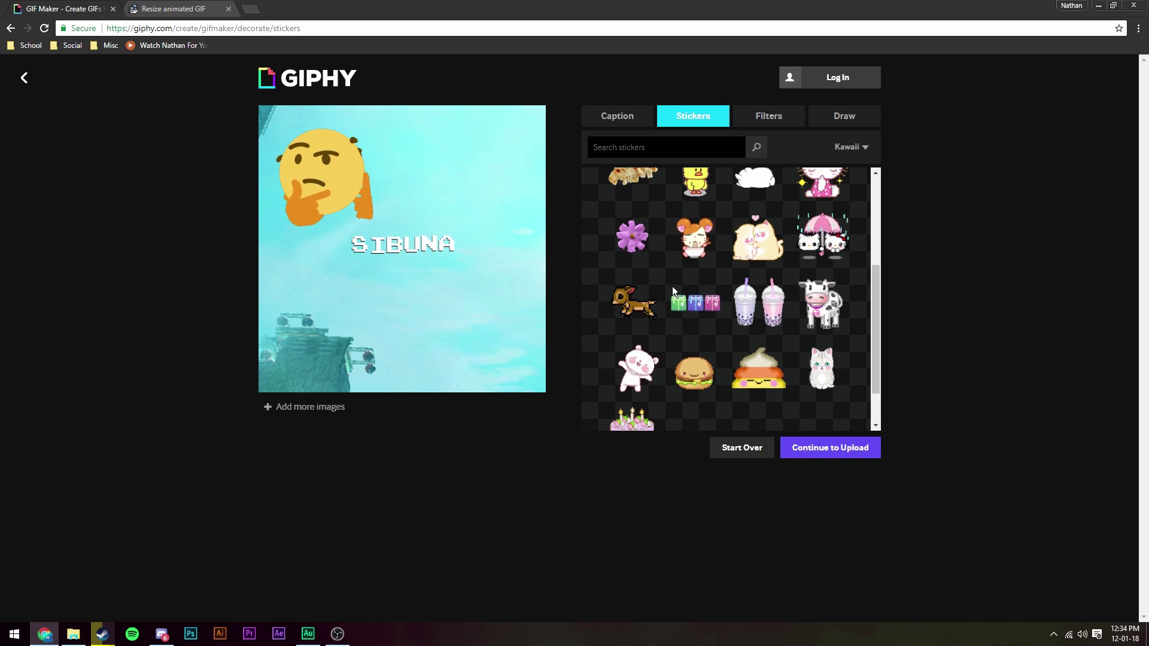
pyautogui.scroll(2, 673, 292)
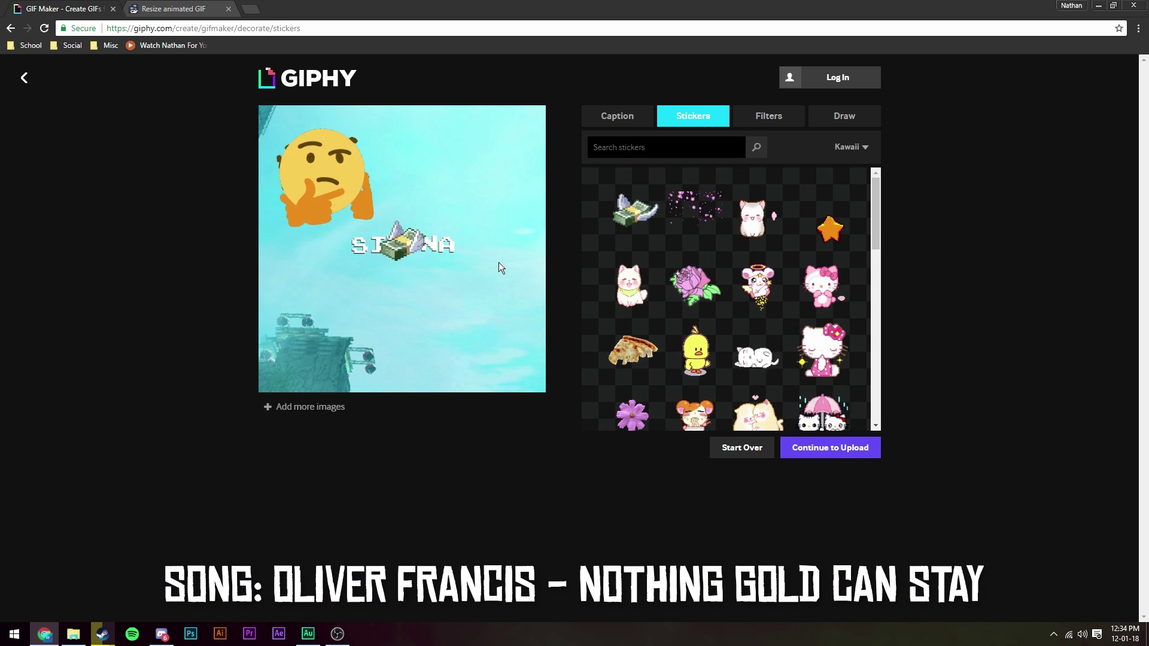
# Place the "Kawaii or Die" text sticker from the Kawaii category near the image's lower-right corner.
pyautogui.scroll(-5, 744, 323)
pyautogui.scroll(-8, 742, 323)
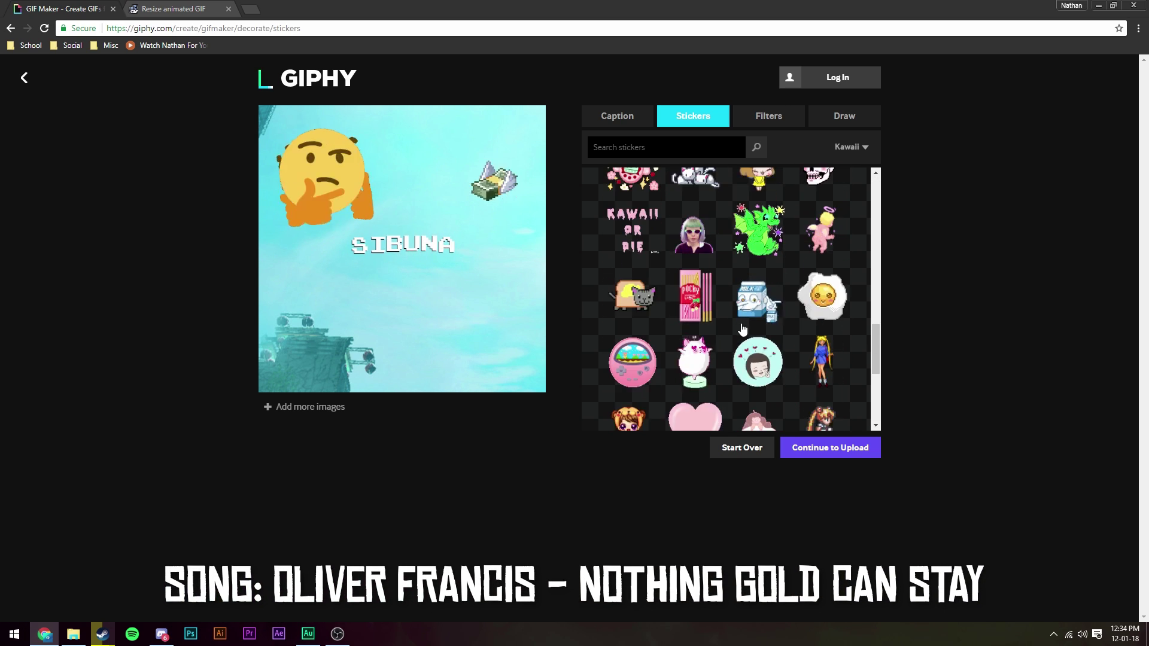
pyautogui.scroll(6, 728, 329)
pyautogui.scroll(-5, 727, 329)
pyautogui.click(627, 237)
pyautogui.moveTo(406, 254); pyautogui.dragTo(484, 334)
pyautogui.scroll(-18, 695, 343)
pyautogui.scroll(5, 770, 281)
# Add an animated particle sticker from the Effects category and enlarge it over the image.
pyautogui.click(850, 147)
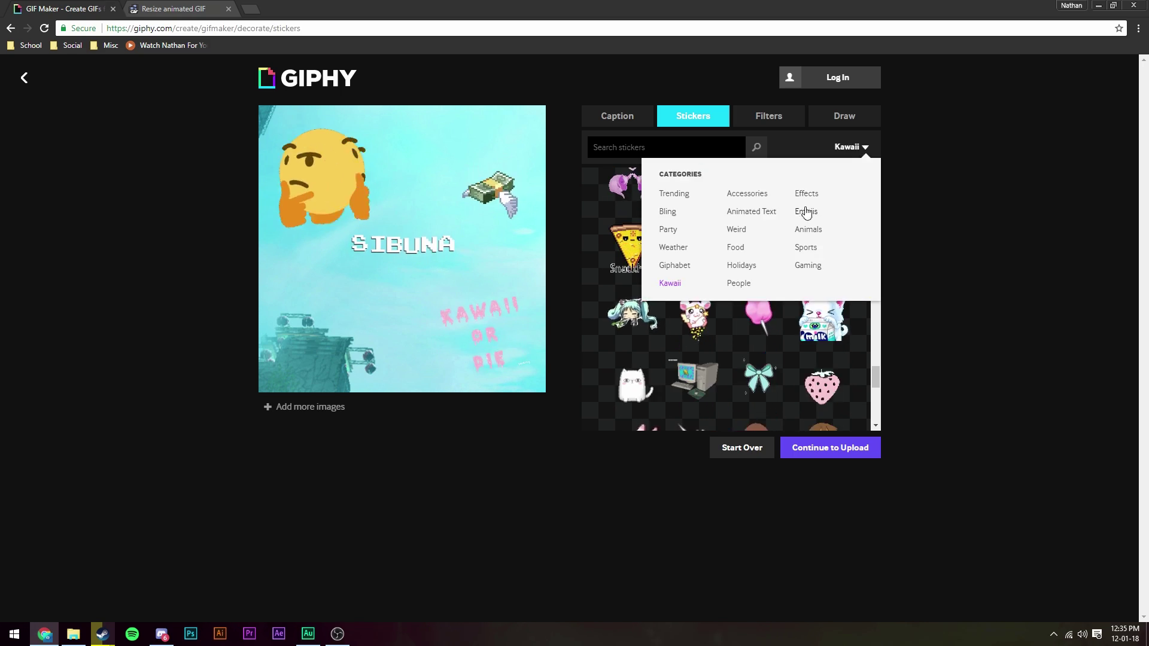
pyautogui.click(803, 193)
pyautogui.scroll(-5, 641, 311)
pyautogui.click(757, 234)
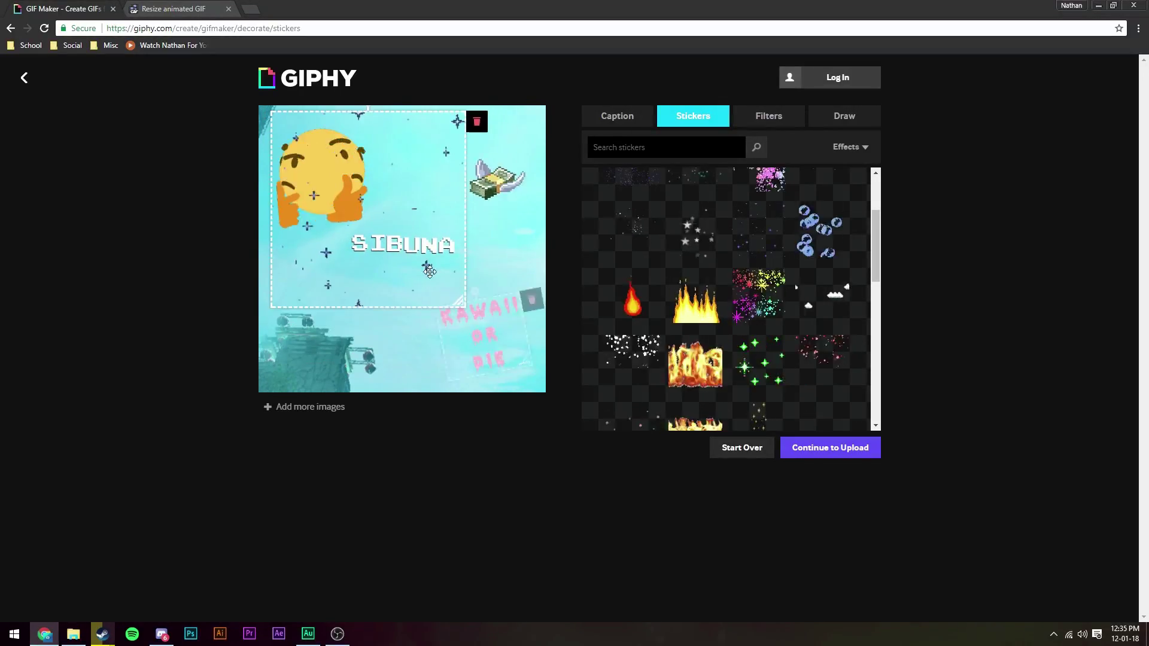
pyautogui.click(512, 149)
pyautogui.scroll(-3, 688, 269)
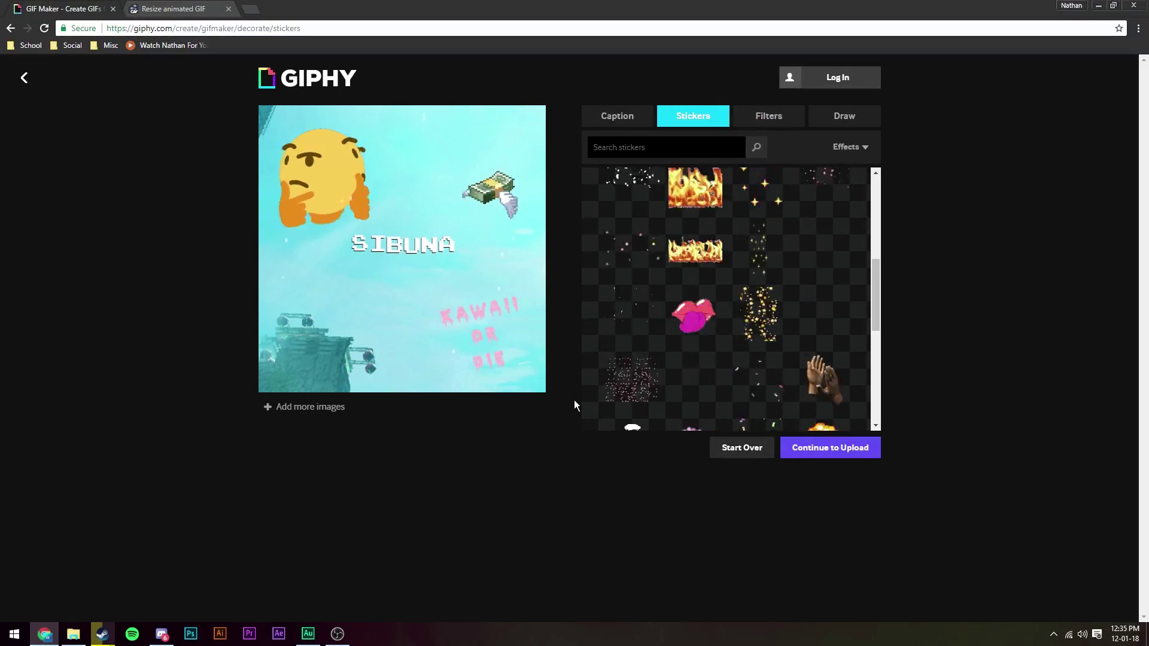
pyautogui.scroll(-3, 689, 389)
# Place the "using heelies to escape my feelies" sticker from the Animated Text category in the image's lower-left area.
pyautogui.click(850, 147)
pyautogui.click(748, 210)
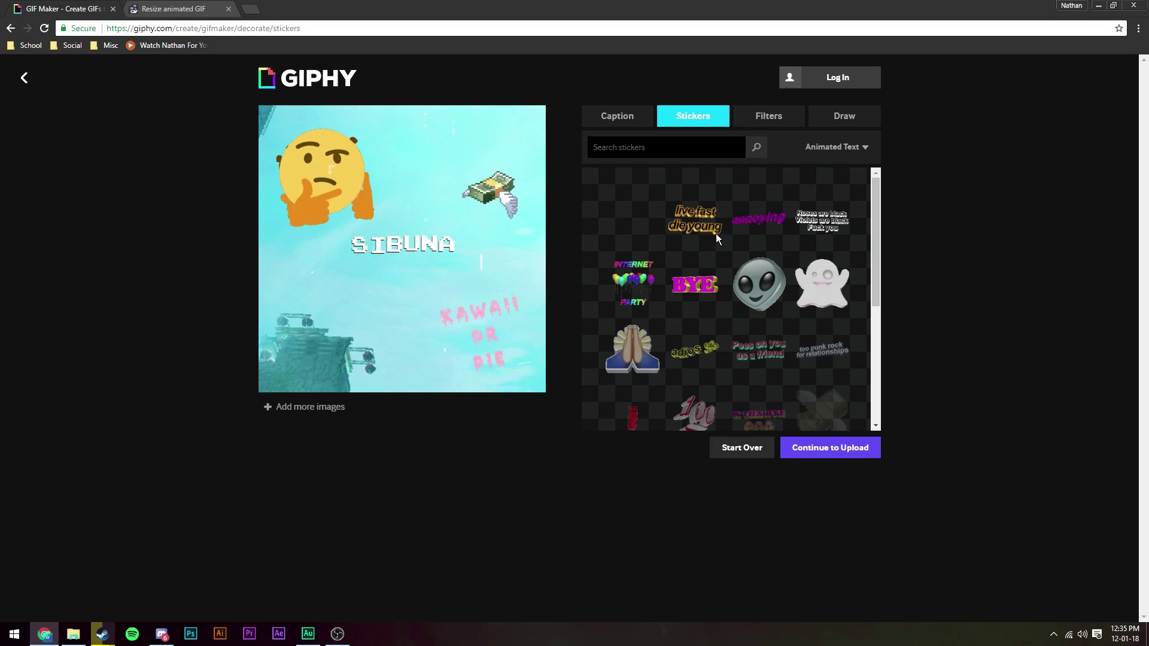
pyautogui.scroll(-10, 712, 281)
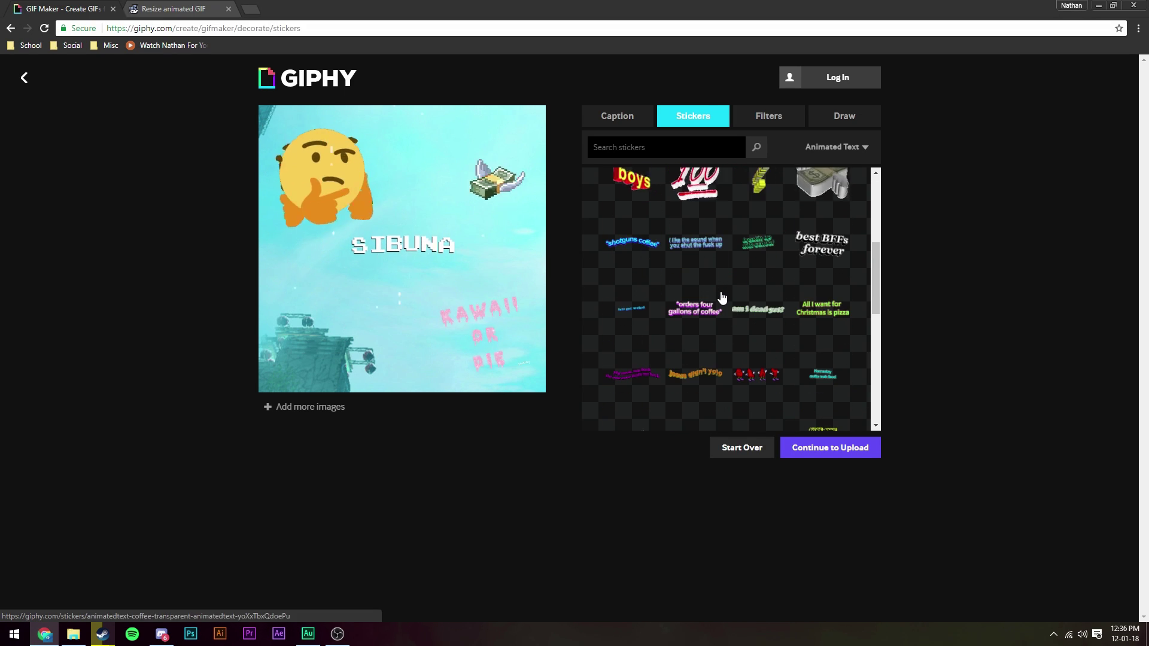
pyautogui.scroll(-8, 742, 339)
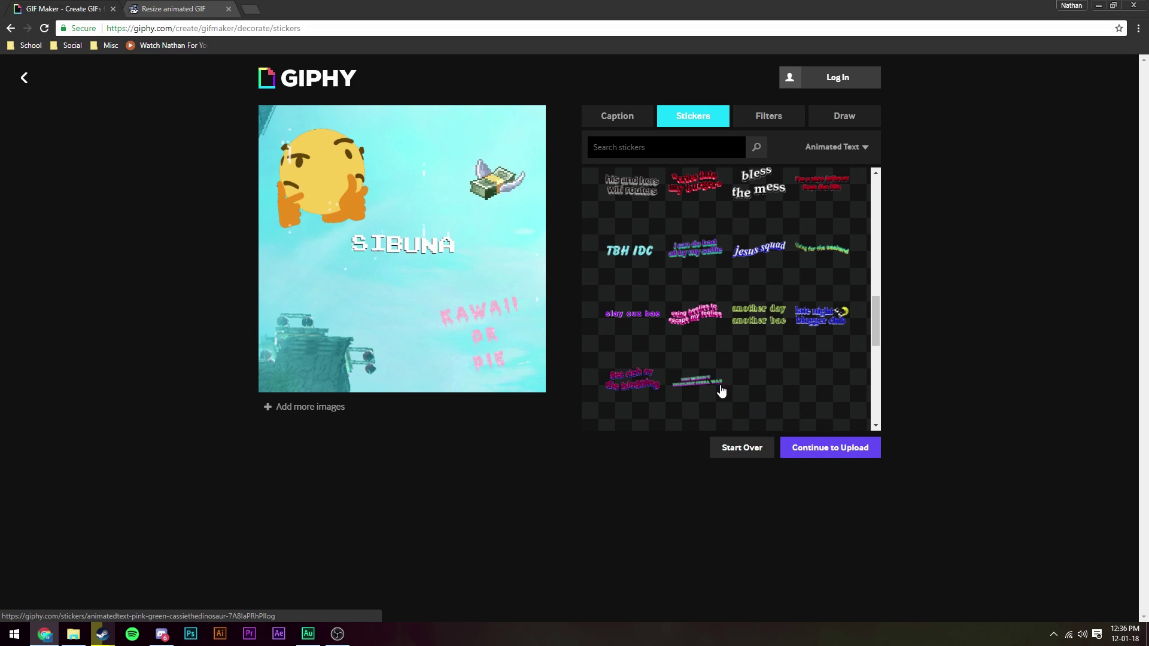
pyautogui.scroll(2, 660, 357)
pyautogui.click(691, 328)
pyautogui.moveTo(472, 234); pyautogui.dragTo(432, 317)
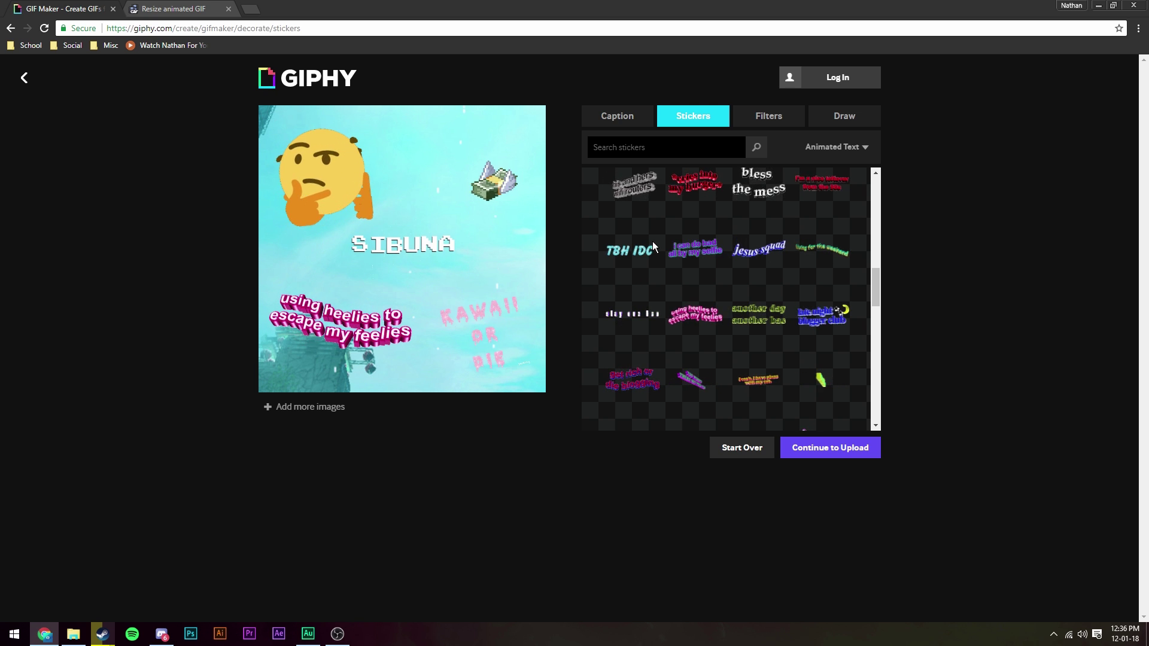
# View the available filters, and try a white freehand brush stroke on the image, undoing it again.
pyautogui.click(768, 115)
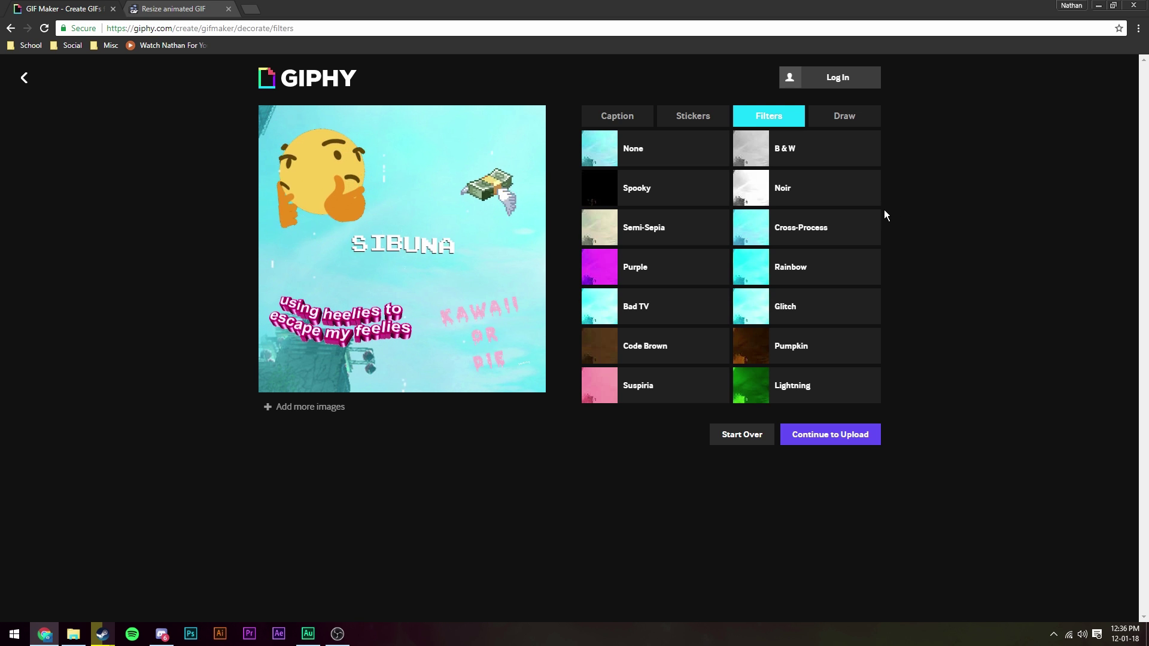
pyautogui.click(842, 116)
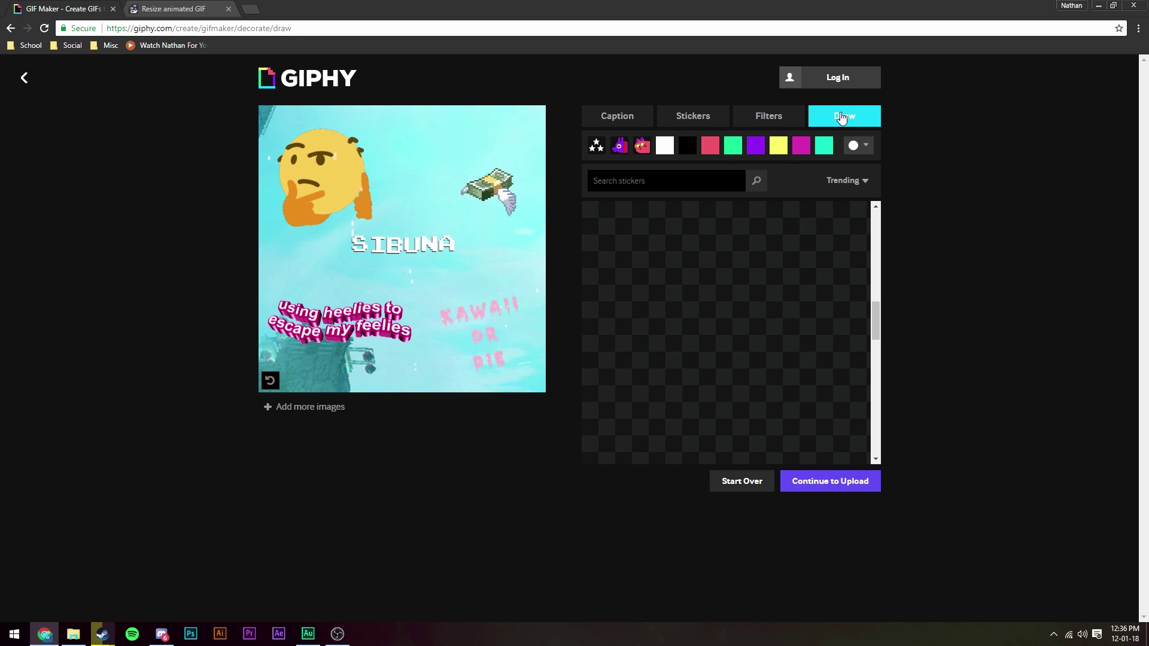
pyautogui.scroll(1, 693, 323)
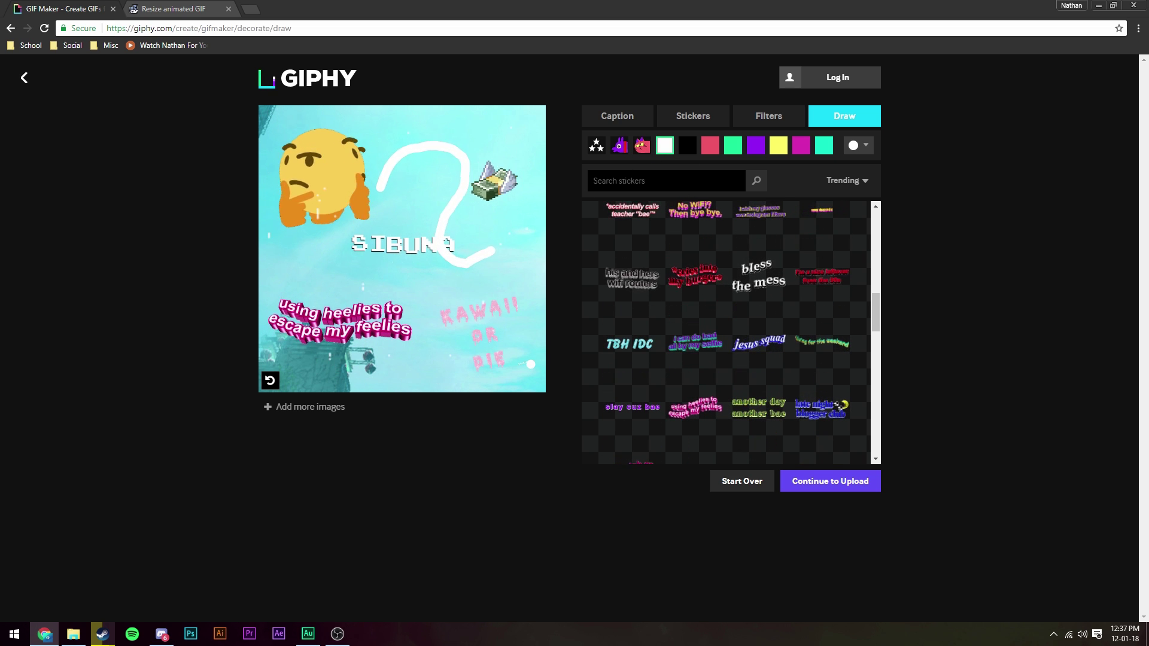
pyautogui.click(269, 381)
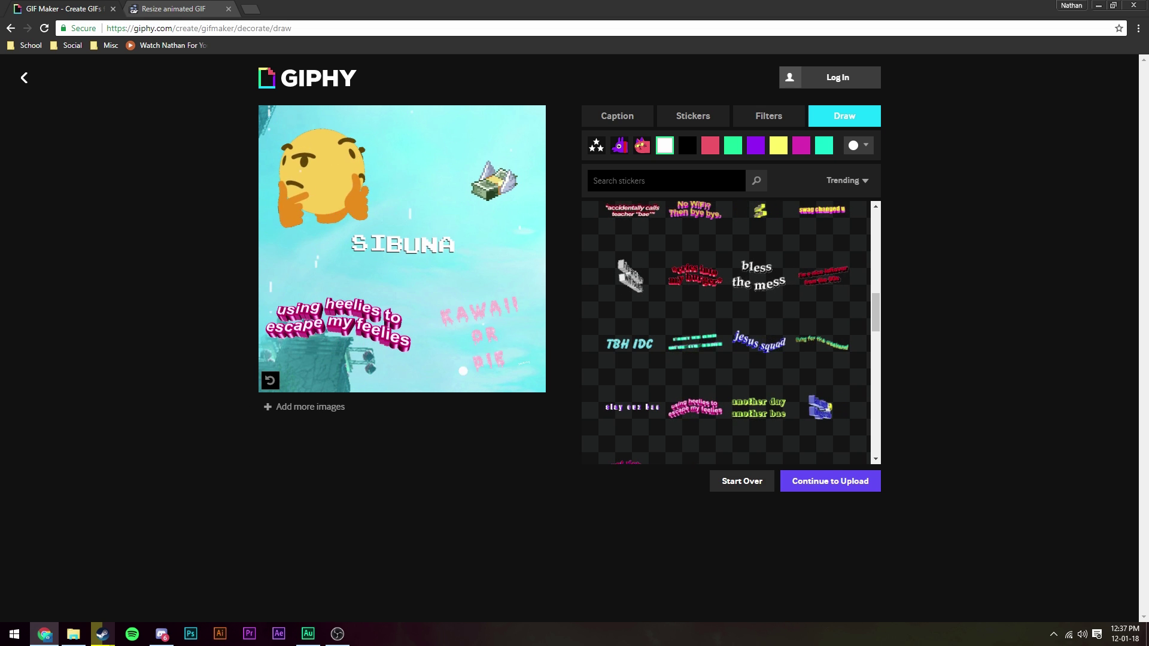
# Try the pink cat brush with a long looping stroke across the image and undo it.
pyautogui.click(642, 145)
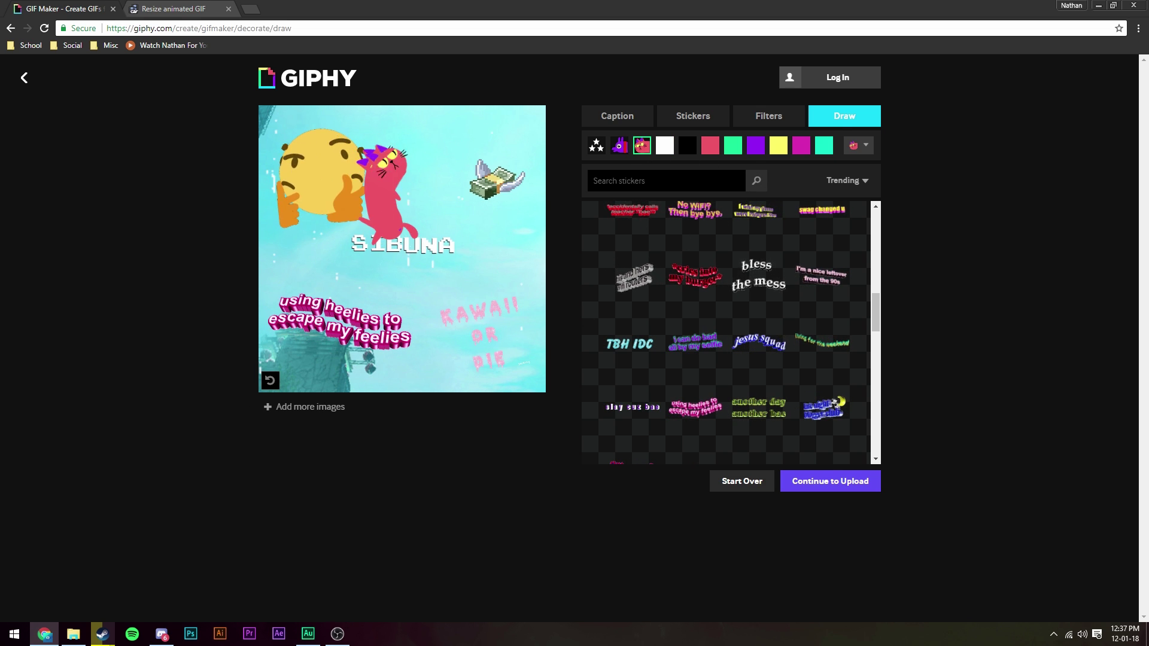
pyautogui.moveTo(388, 157); pyautogui.dragTo(527, 177)
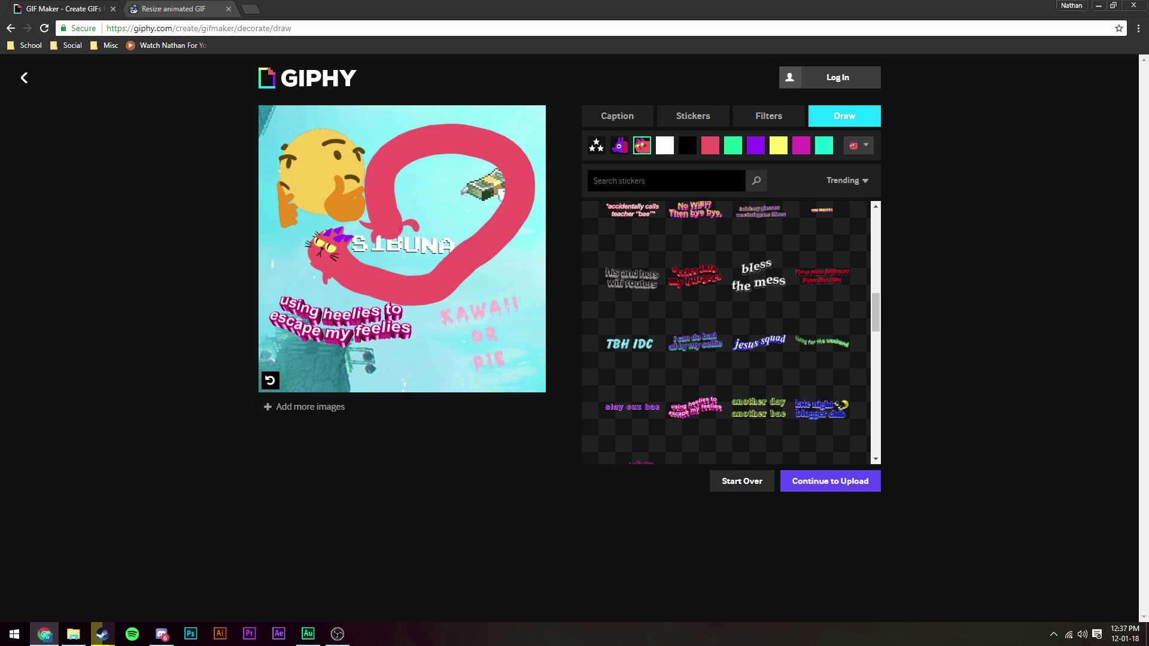
pyautogui.click(269, 381)
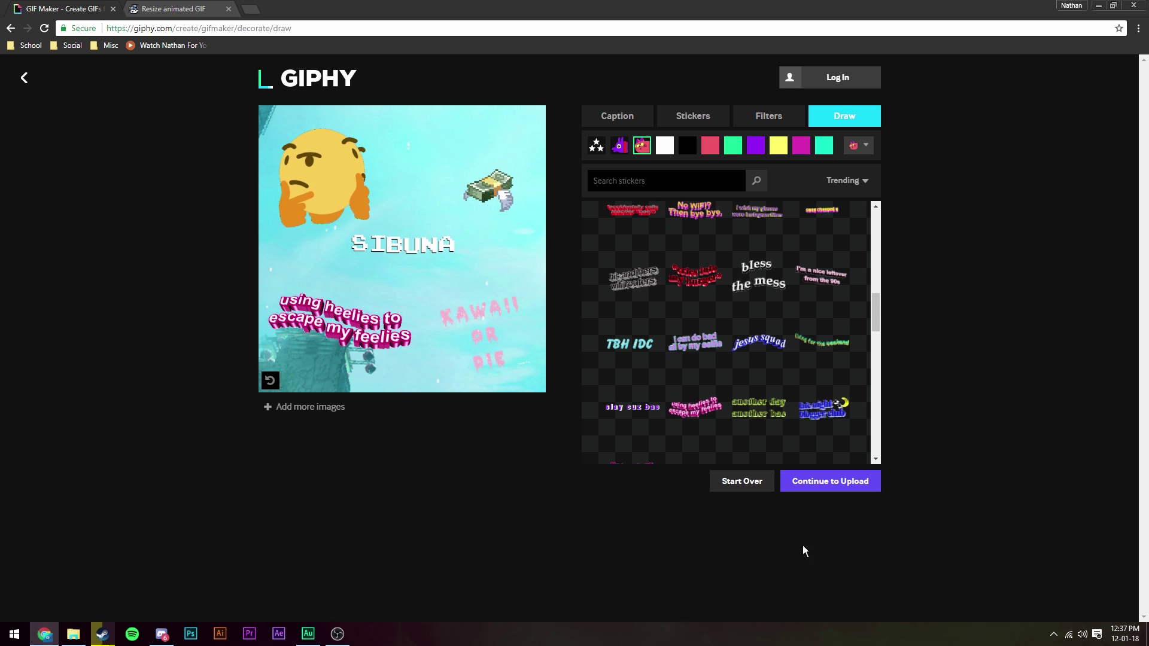
# Continue to the upload details and enter "meme" as both the source URL and the tag.
pyautogui.click(812, 486)
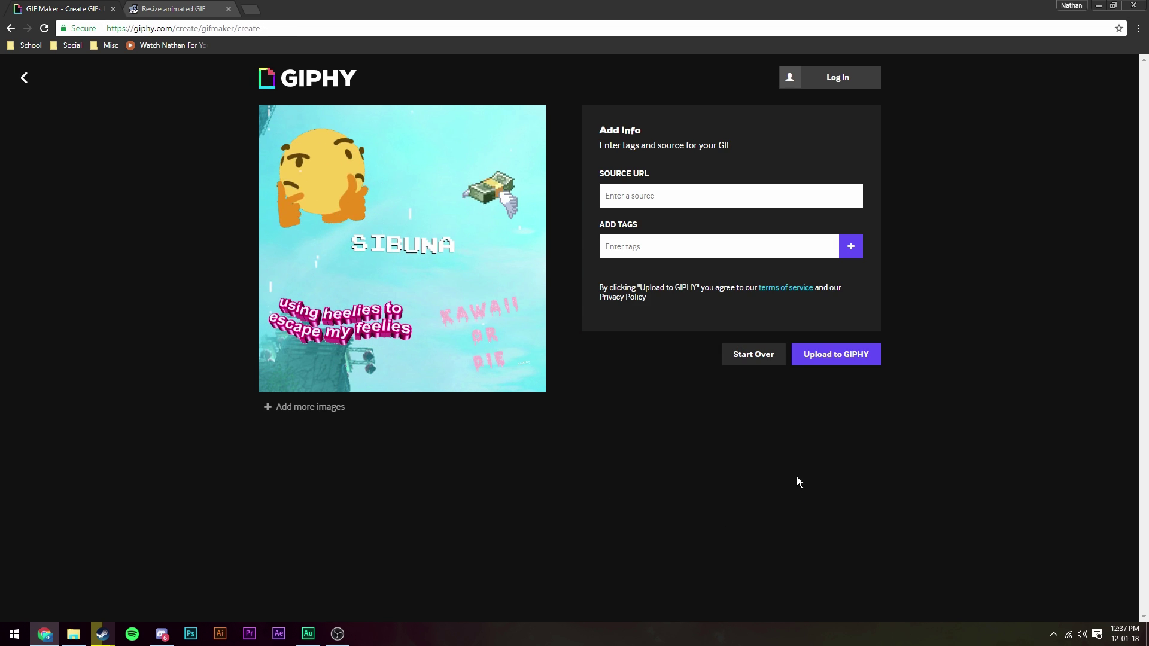
pyautogui.click(655, 201)
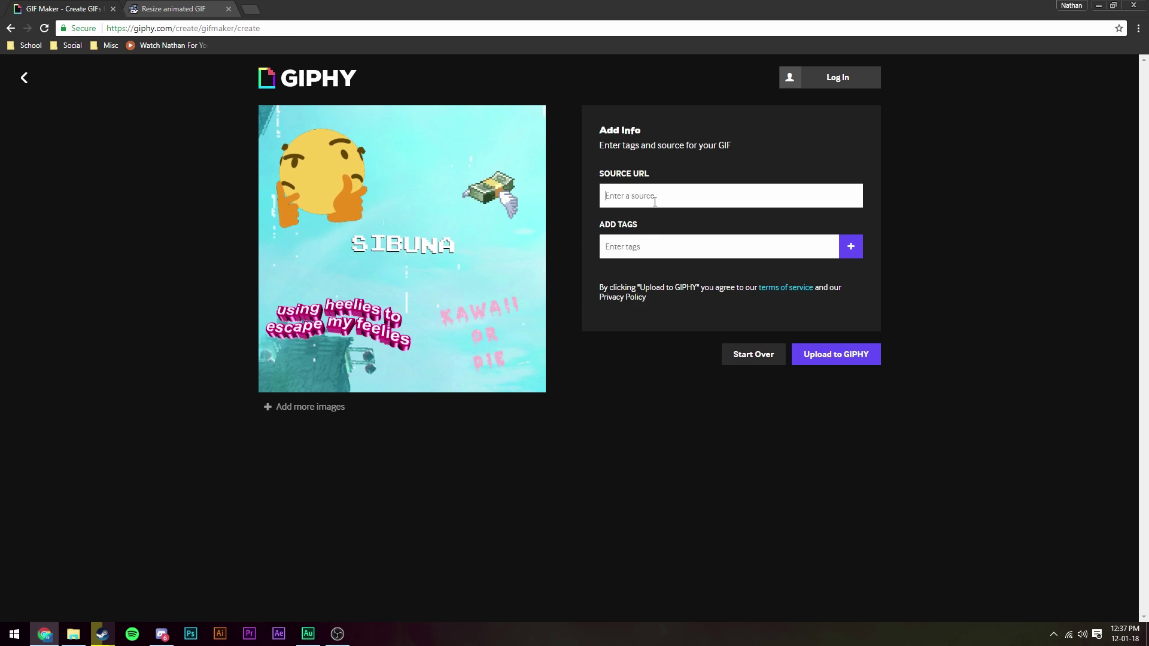
pyautogui.write('meme')
pyautogui.press('Tab')
pyautogui.write('meme')
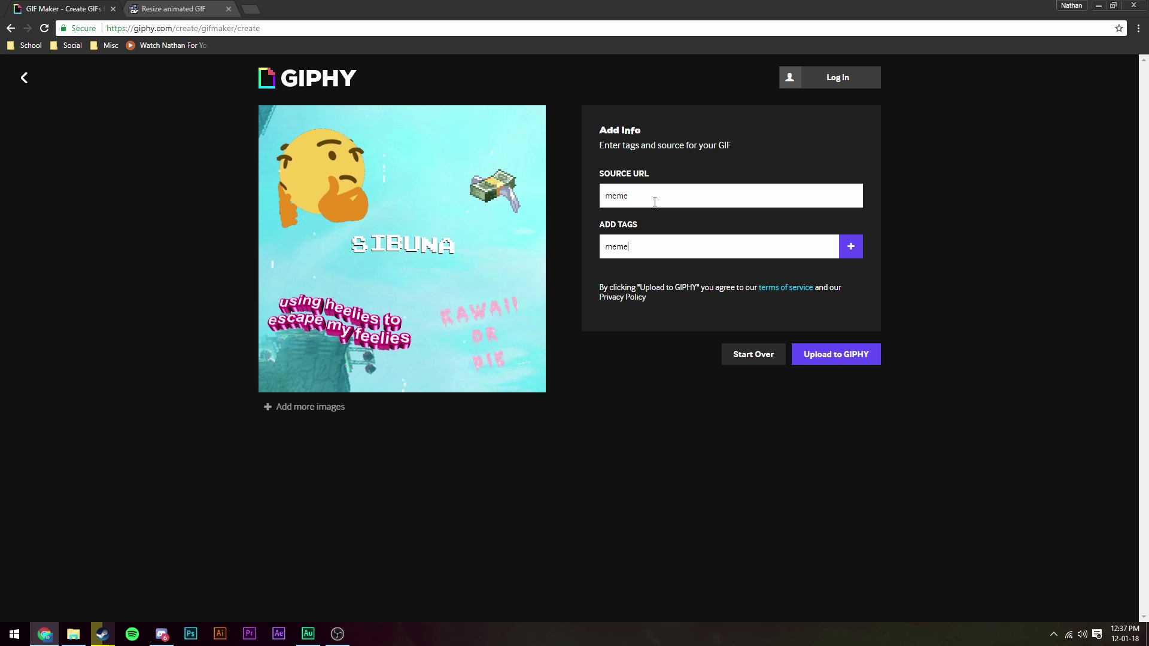
# Upload the GIF to GIPHY and download its Social version.
pyautogui.click(838, 356)
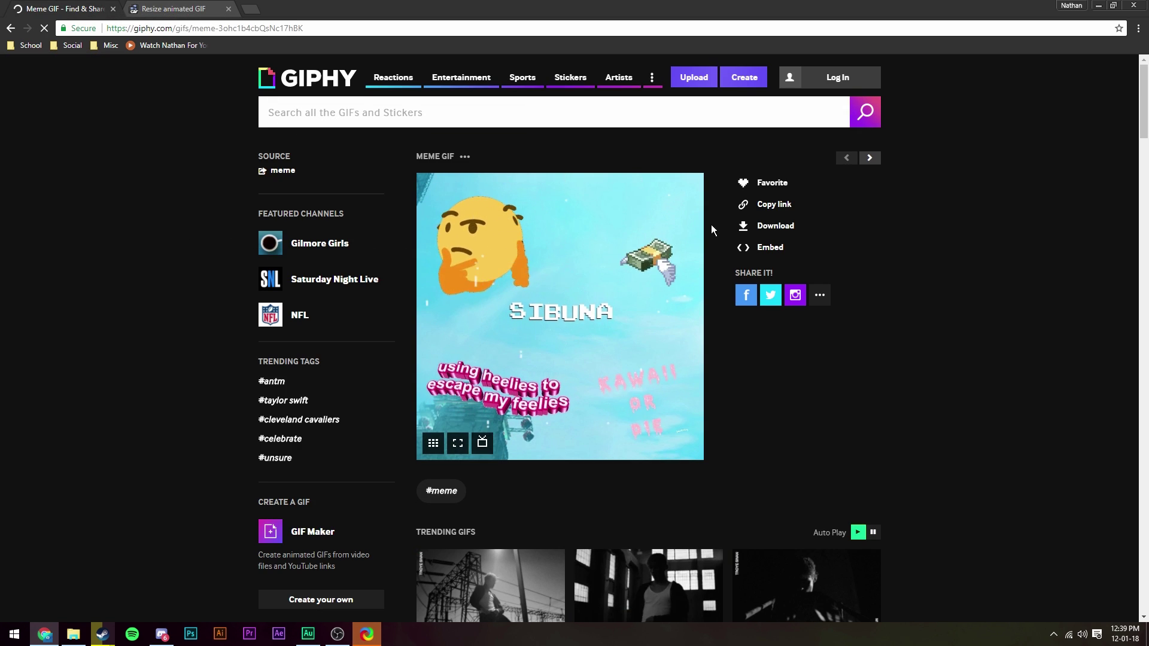
pyautogui.click(760, 232)
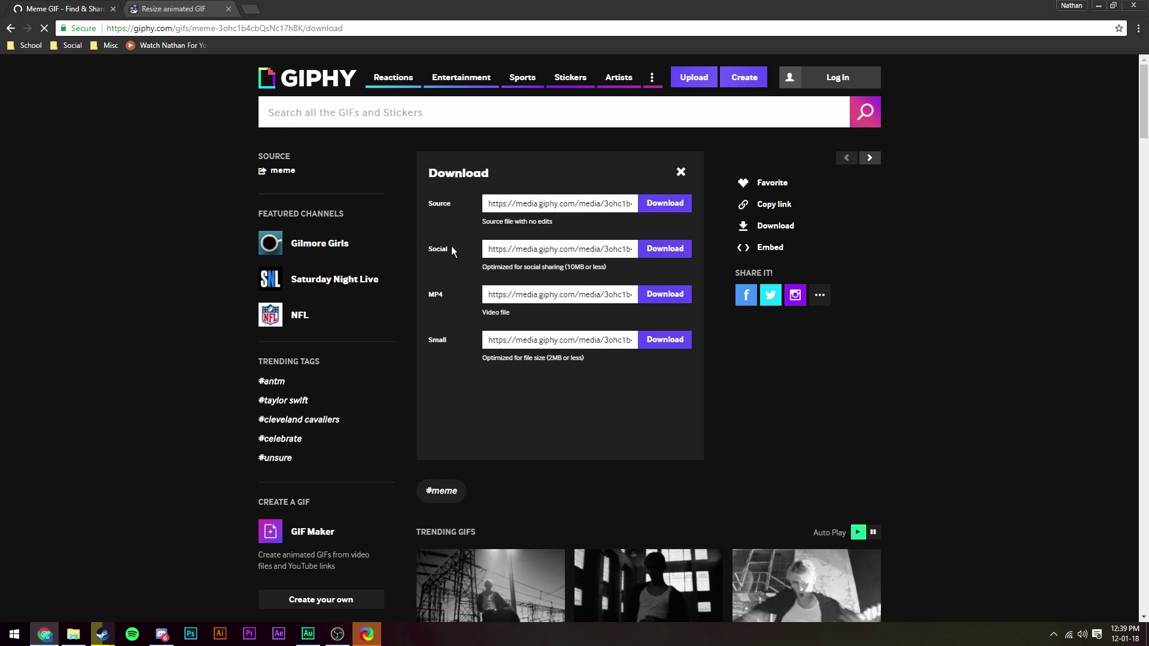
pyautogui.click(659, 251)
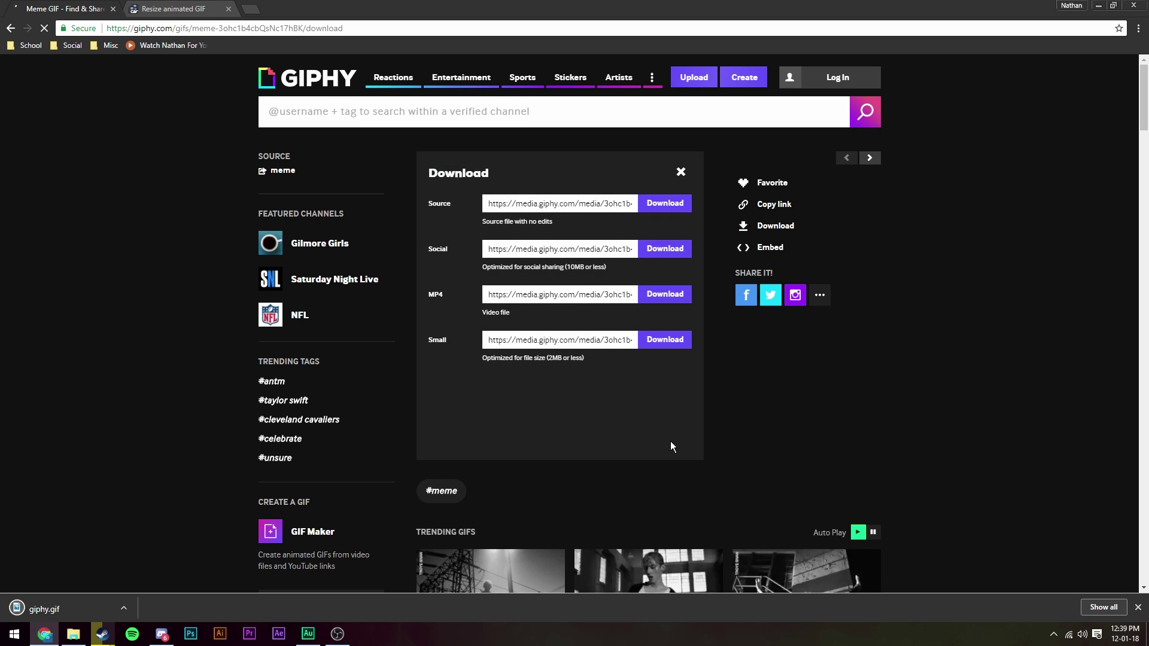
# Switch to the ezgif.com animated GIF resizer and upload giphy.gif from the Downloads folder.
pyautogui.click(180, 8)
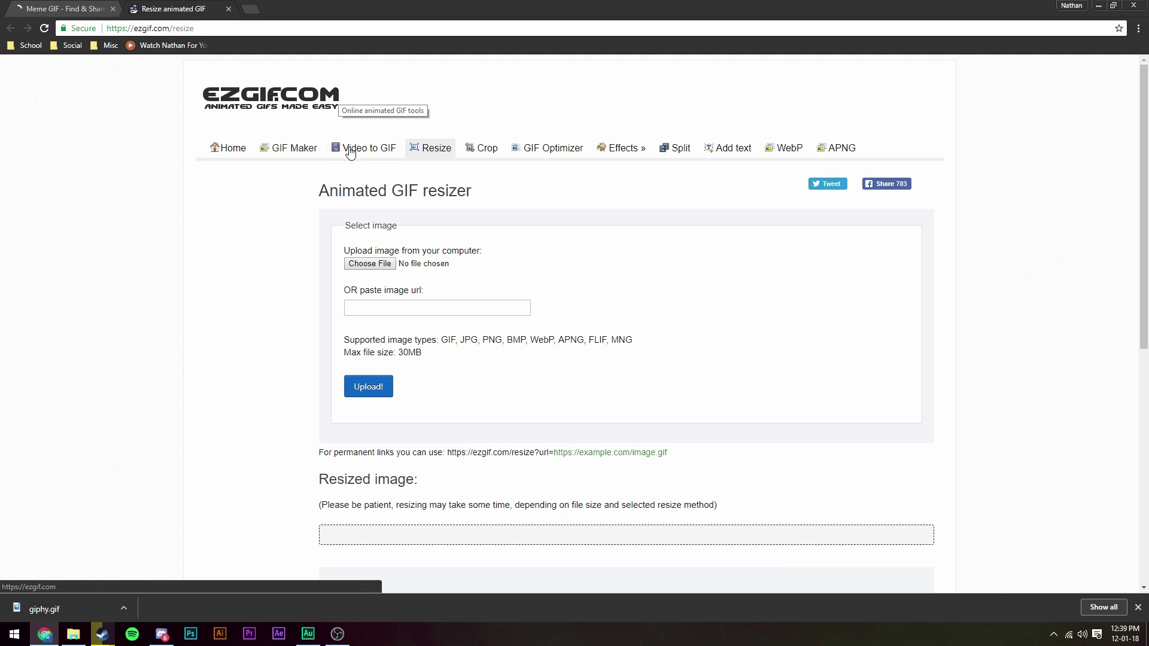
pyautogui.click(356, 267)
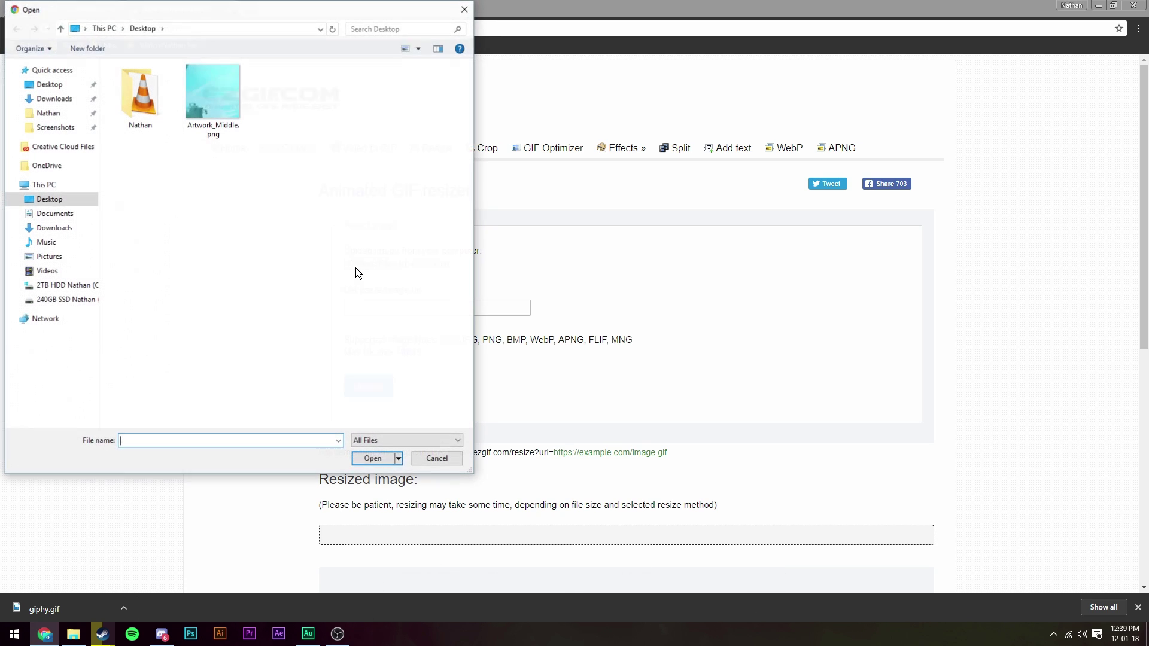
pyautogui.click(54, 99)
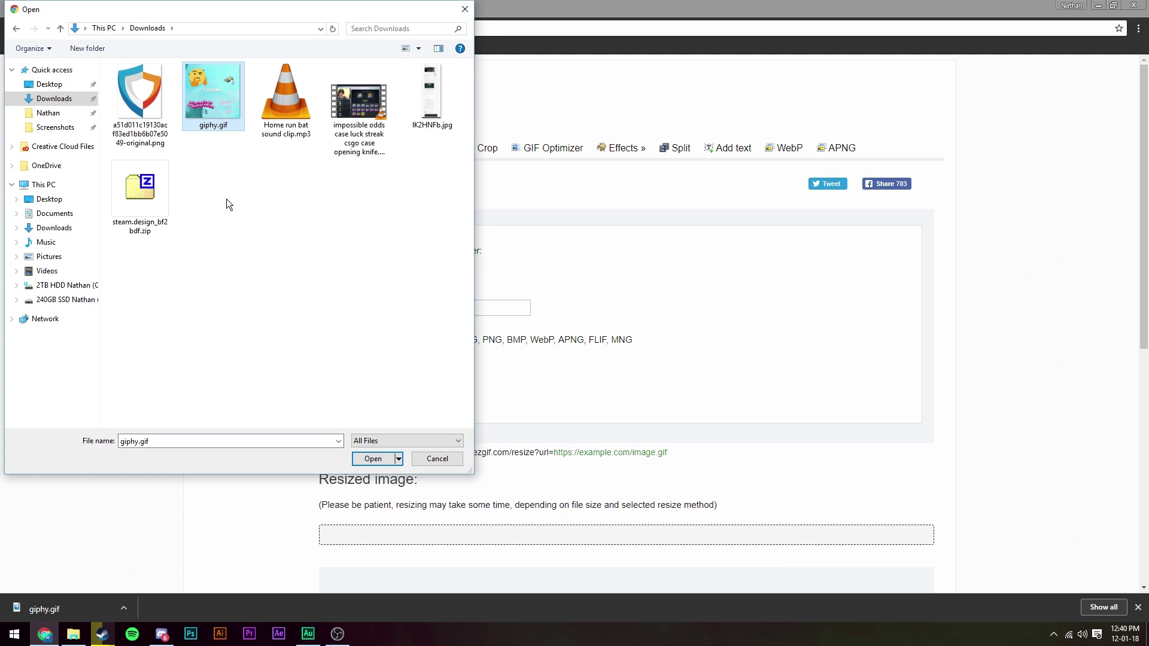
pyautogui.click(365, 462)
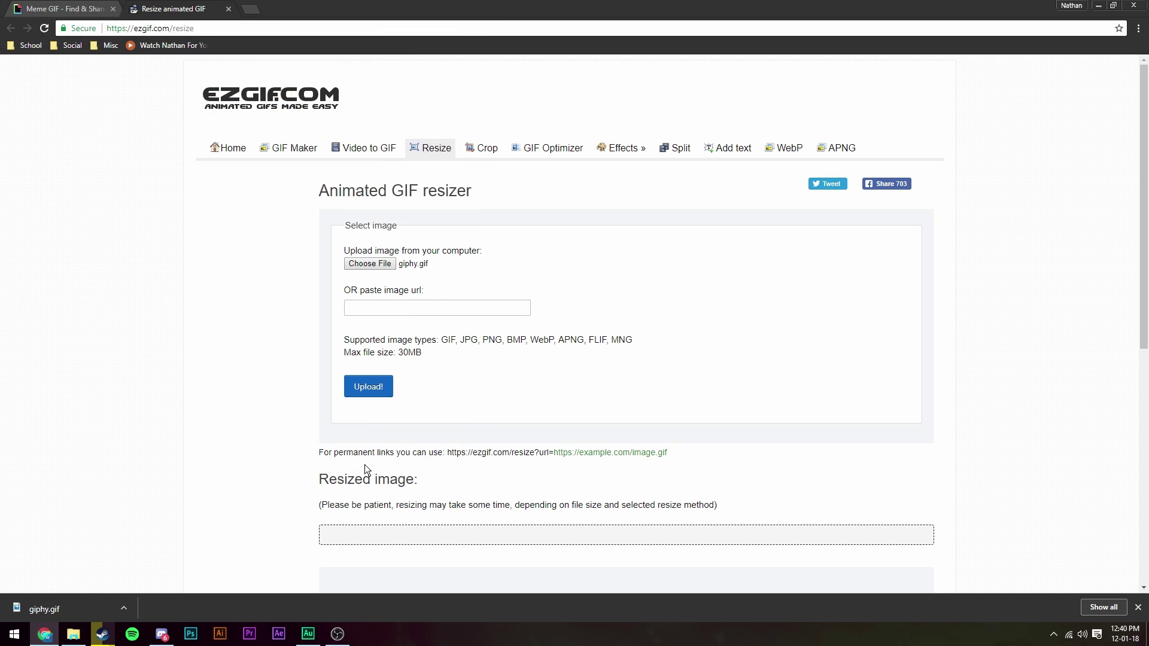
pyautogui.click(372, 397)
pyautogui.click(1138, 608)
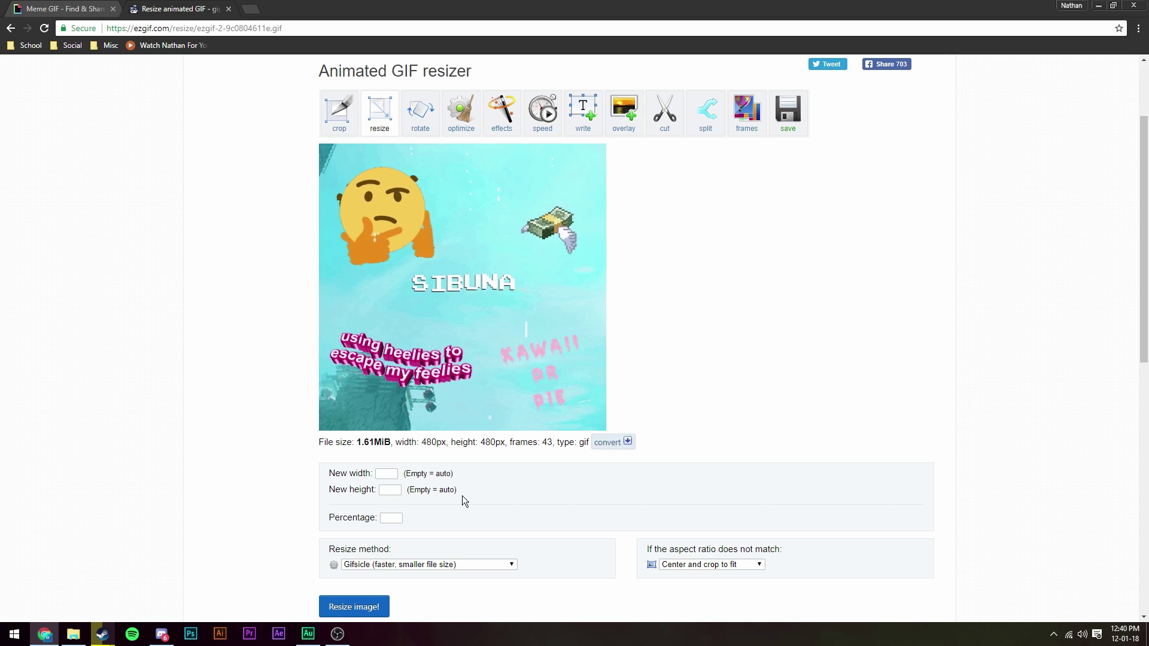
# Resize the GIF to a width of 506 px and a height of 506 px, and save the result.
pyautogui.click(383, 475)
pyautogui.write('5')
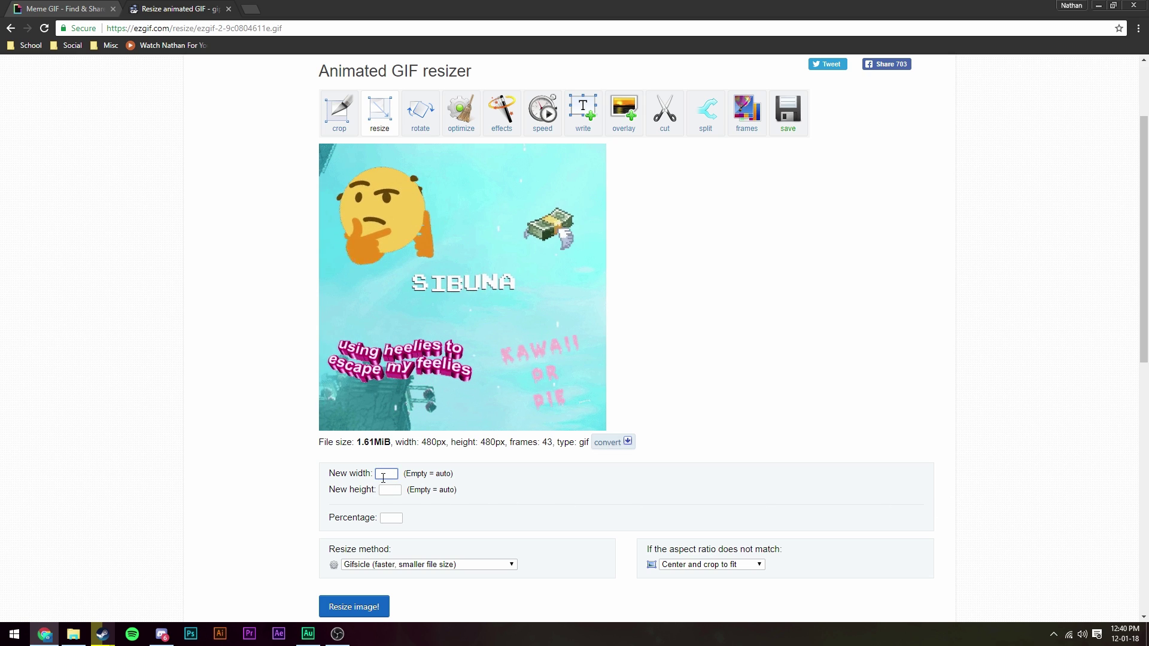
pyautogui.write('06')
pyautogui.press('Tab')
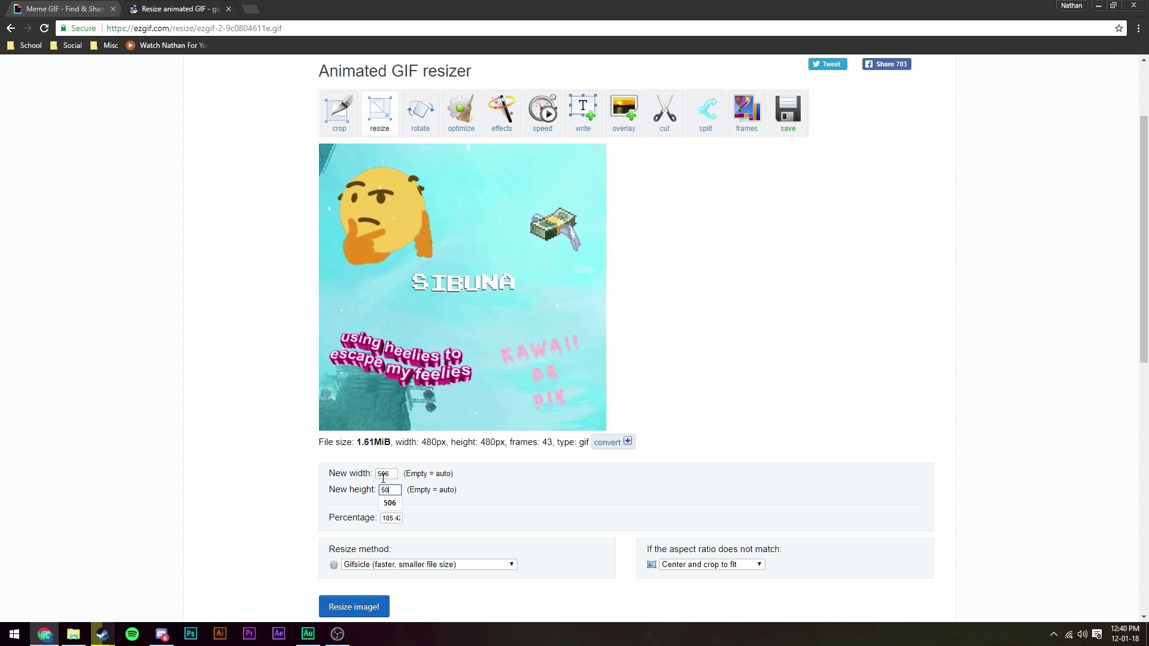
pyautogui.press('Return')
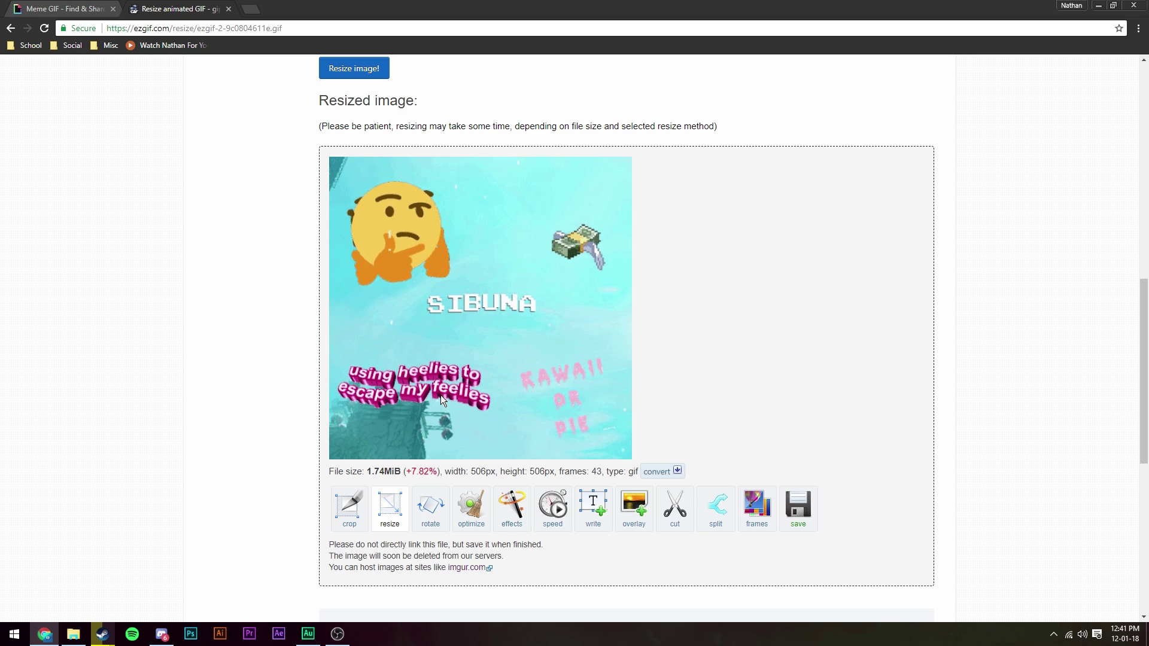
pyautogui.click(798, 505)
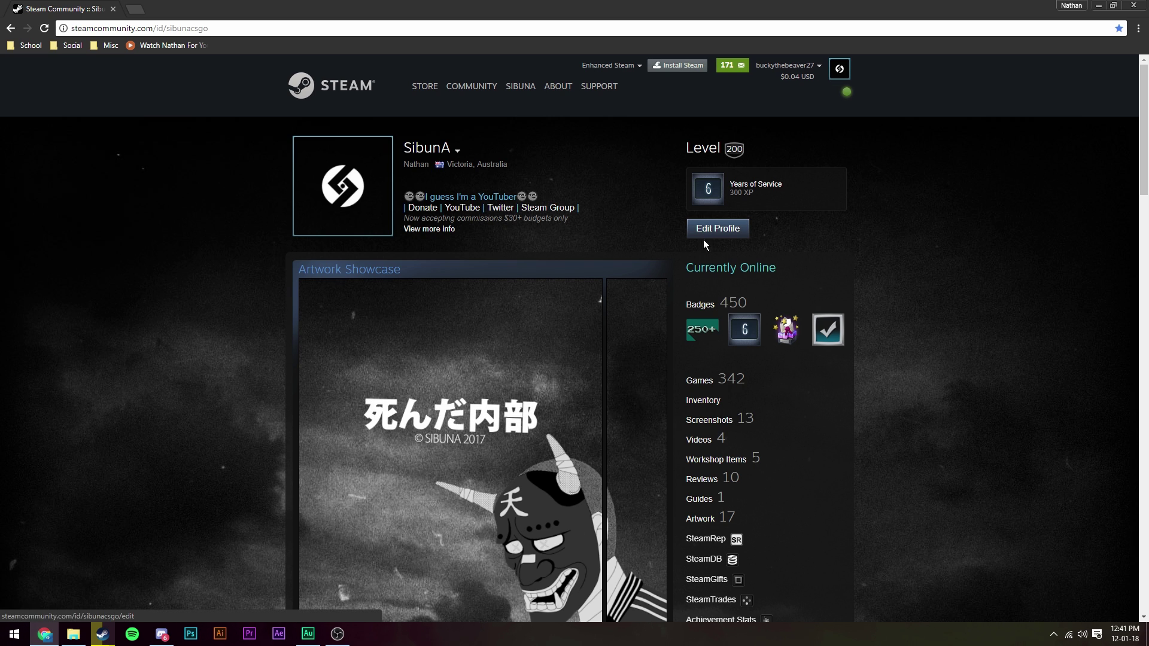
# Open the Artwork page from the Steam Community profile.
pyautogui.scroll(-4, 744, 473)
pyautogui.scroll(1, 745, 473)
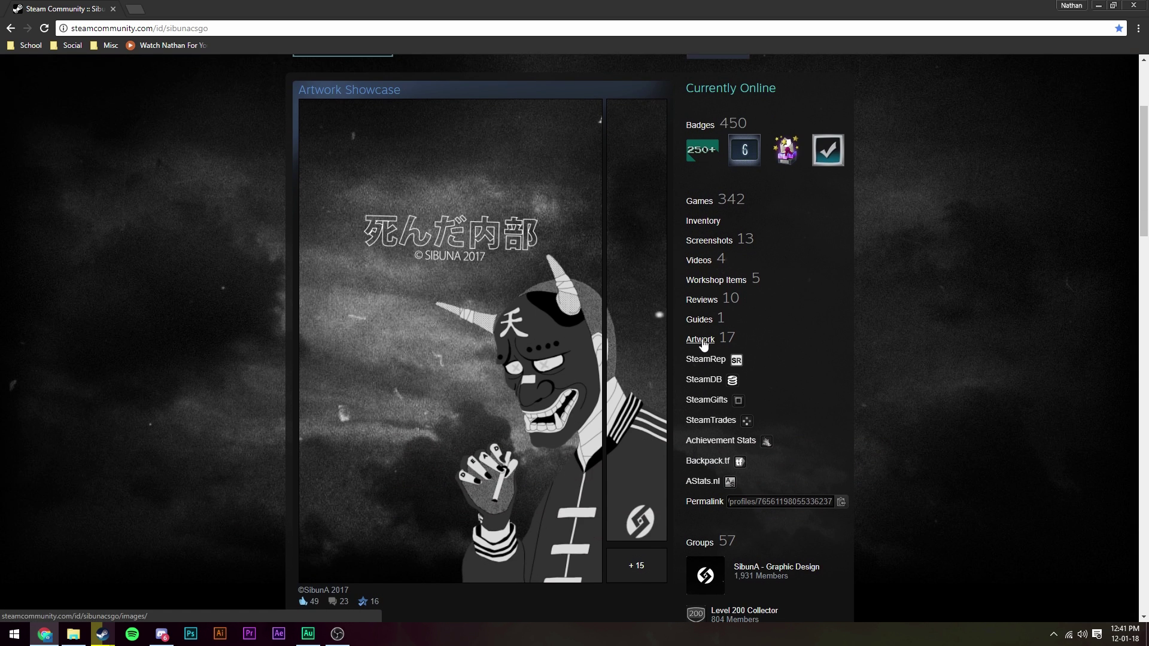
pyautogui.click(702, 340)
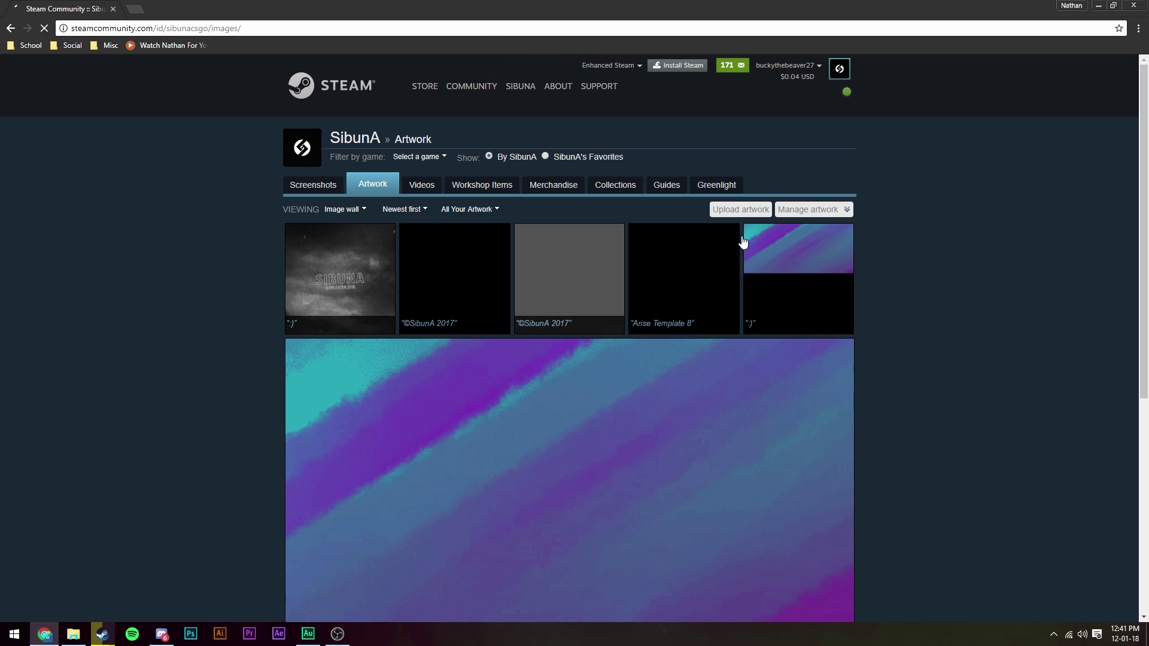
# Upload ezgif.com-resize.gif as Not Game Specific artwork with ":)" as title and description, certify that it is self-created, and save it.
pyautogui.click(745, 209)
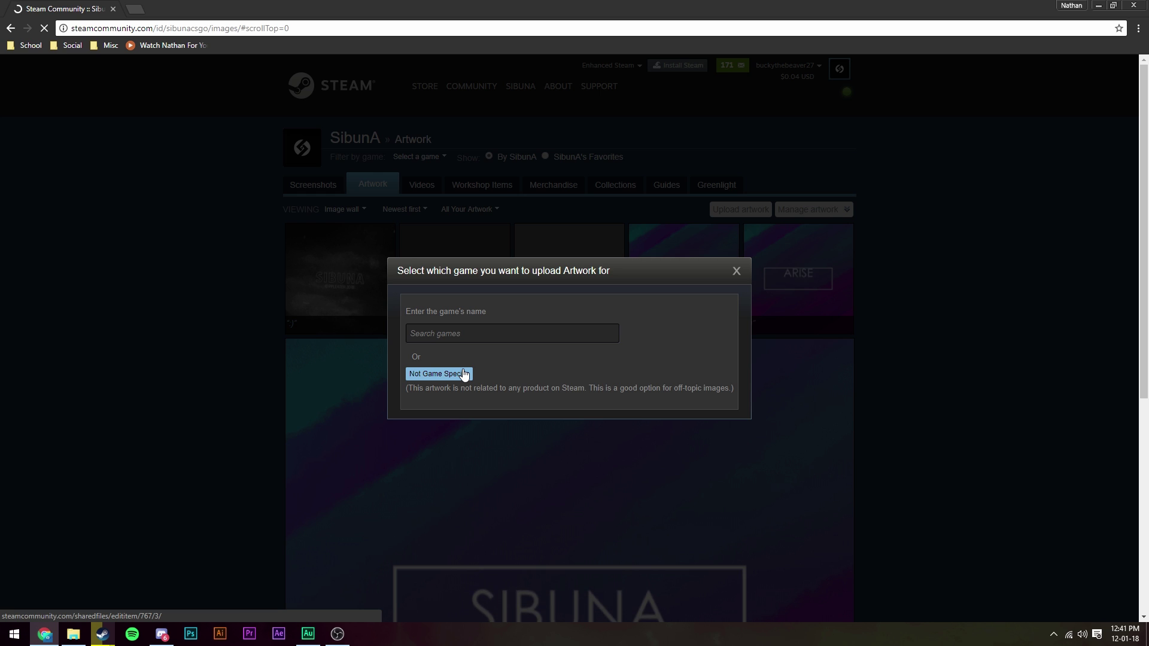
pyautogui.click(464, 374)
pyautogui.click(320, 360)
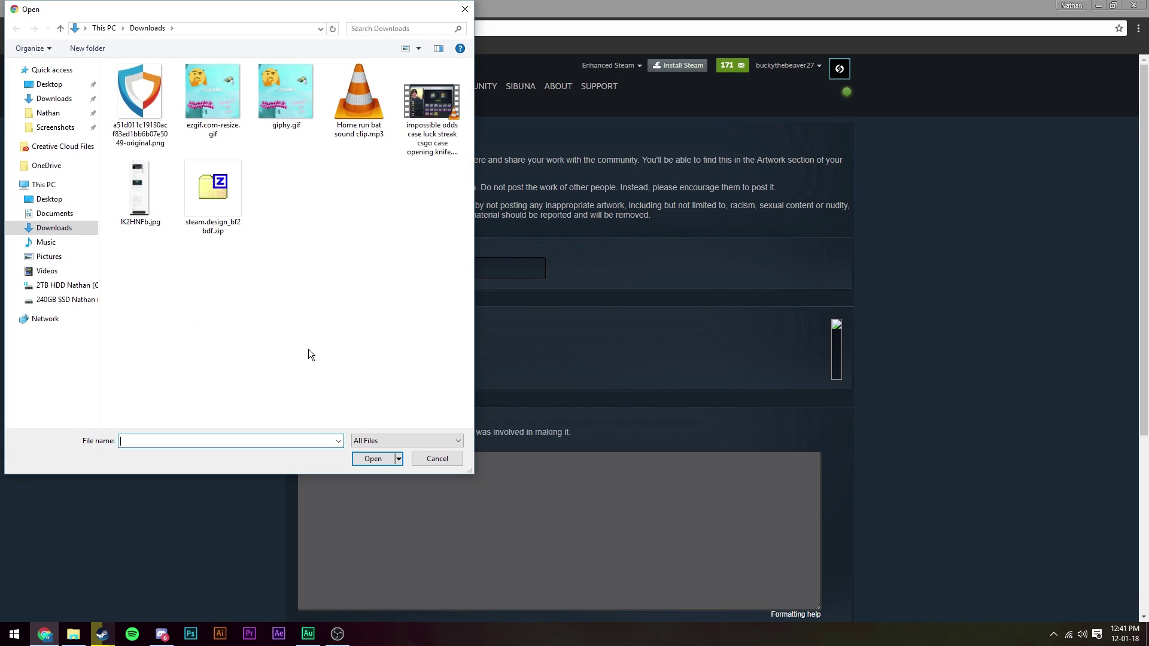
pyautogui.click(214, 133)
pyautogui.click(374, 459)
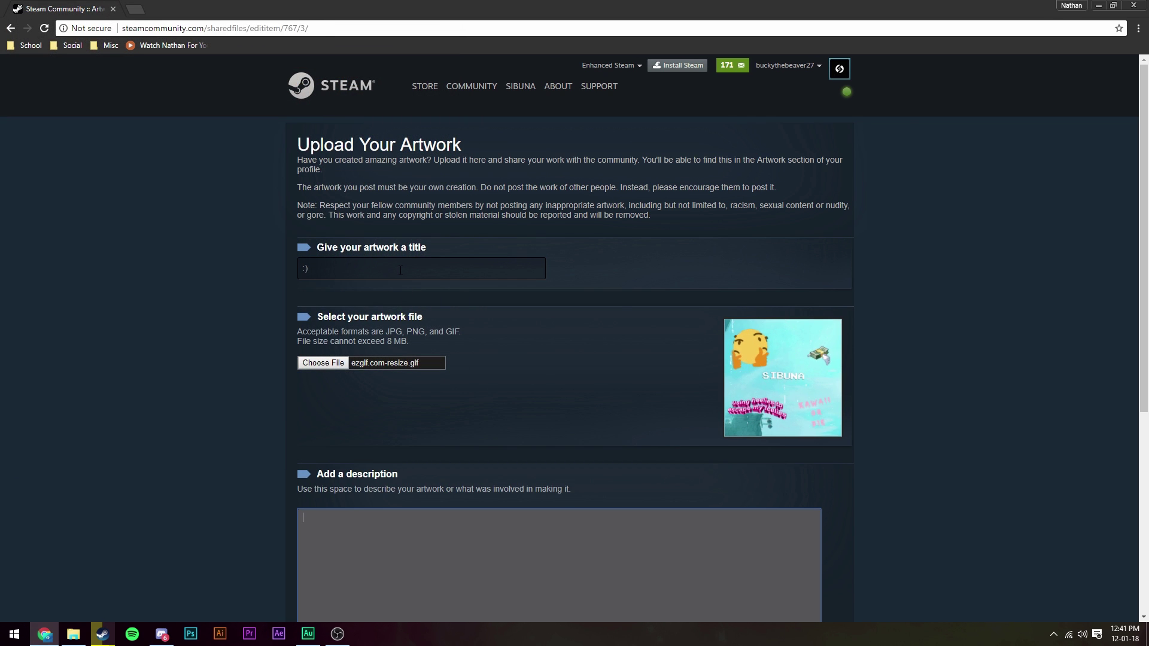
pyautogui.scroll(-5, 400, 270)
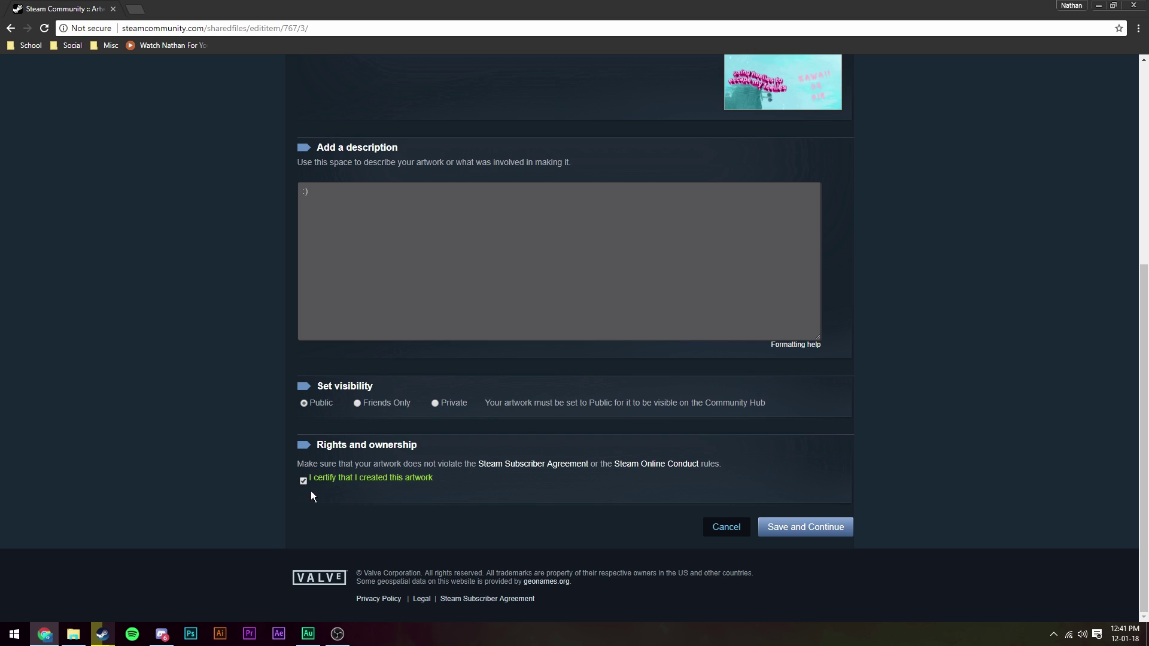
pyautogui.click(805, 533)
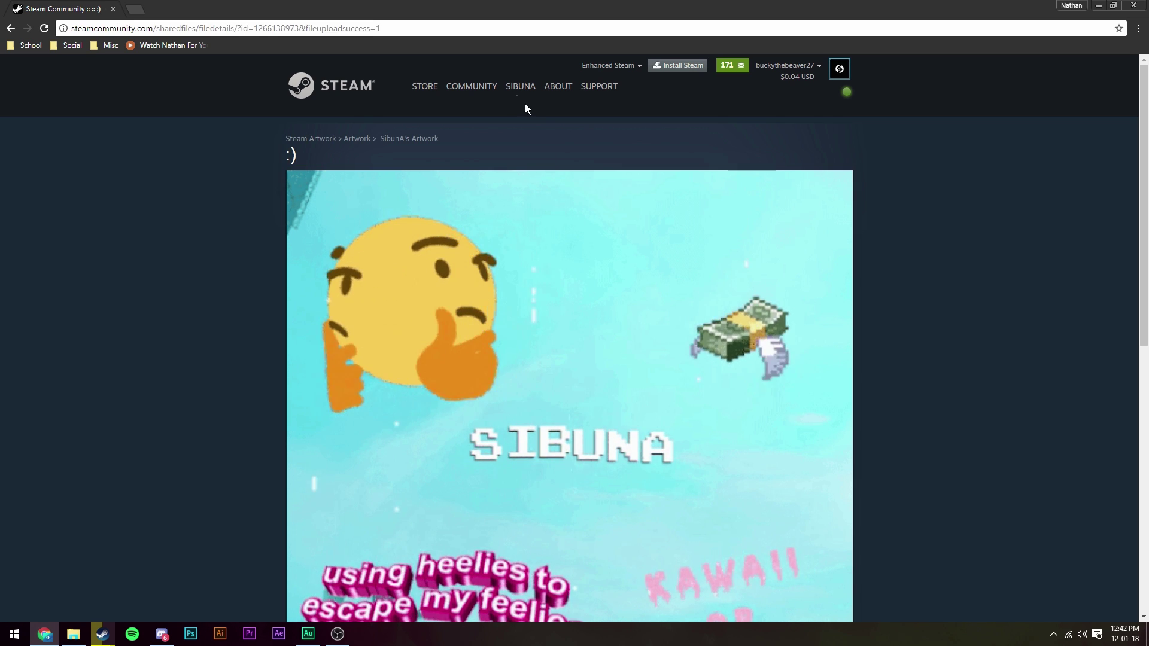
# Open the Steam profile for editing and go to its Profile Background setting.
pyautogui.moveTo(521, 89)
pyautogui.click(530, 133)
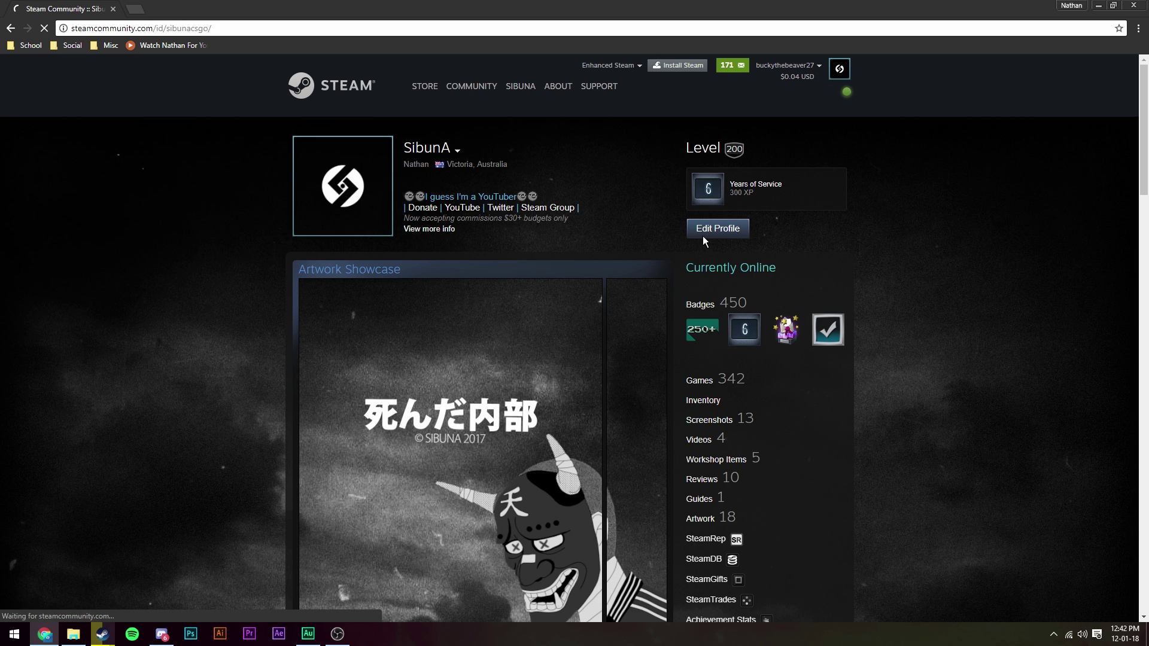
pyautogui.scroll(-5, 453, 258)
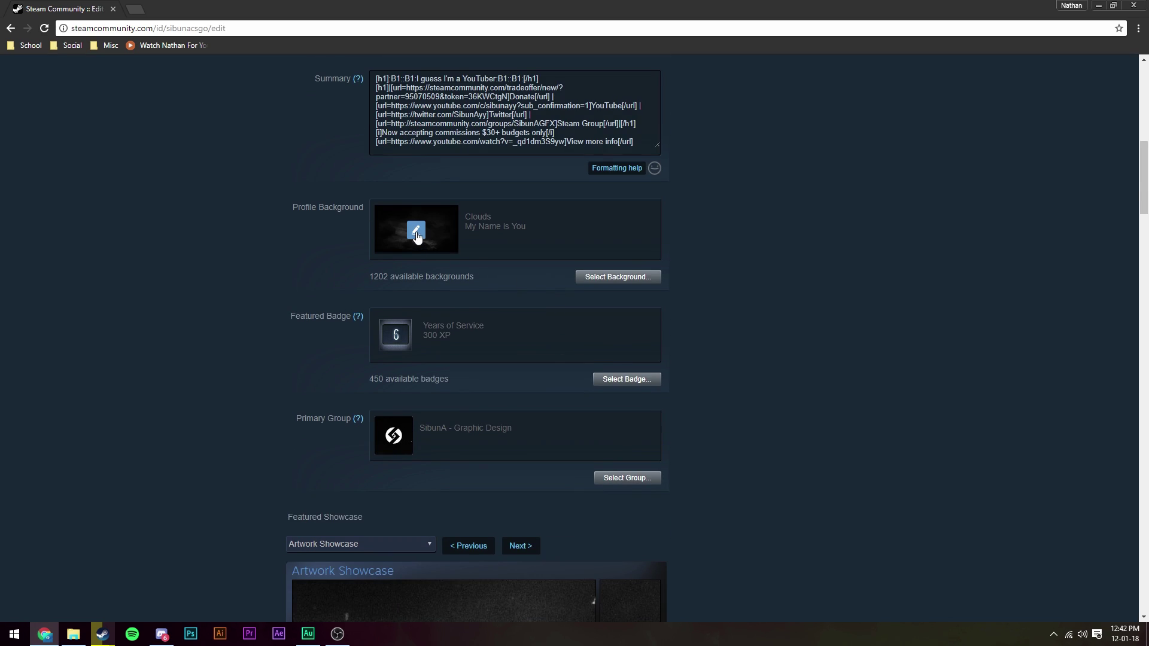
# Find the matching background by searching for "cloudbuil" and set it as the profile background.
pyautogui.click(416, 230)
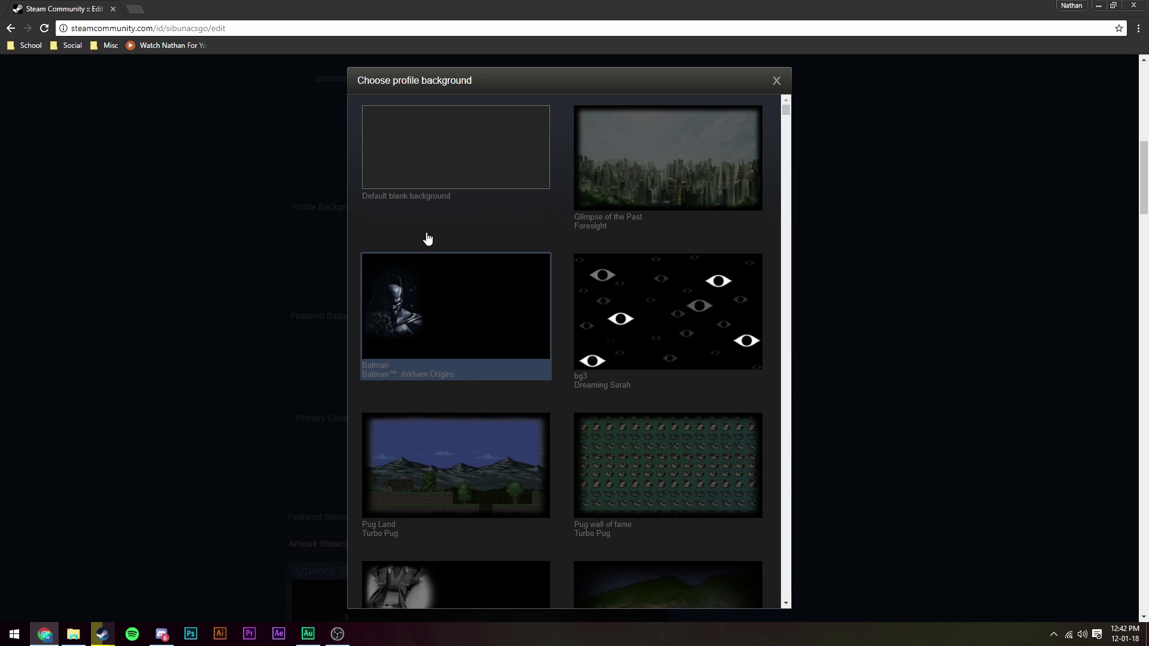
pyautogui.hotkey('ctrl', 'f')
pyautogui.write('c')
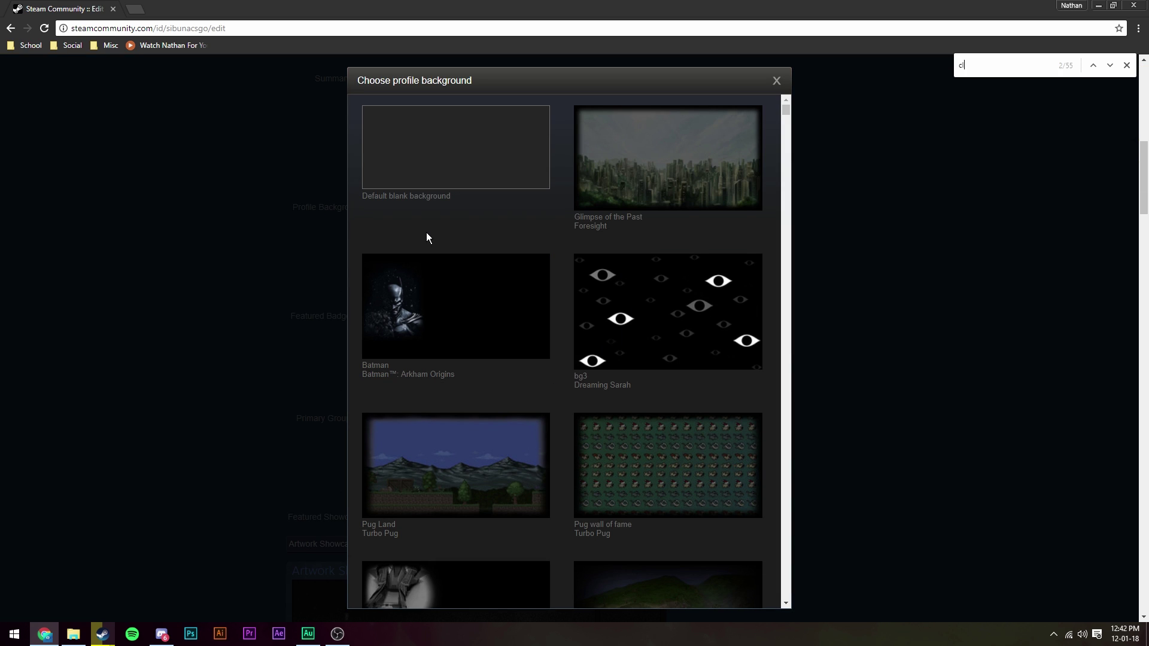
pyautogui.write('loudbuil')
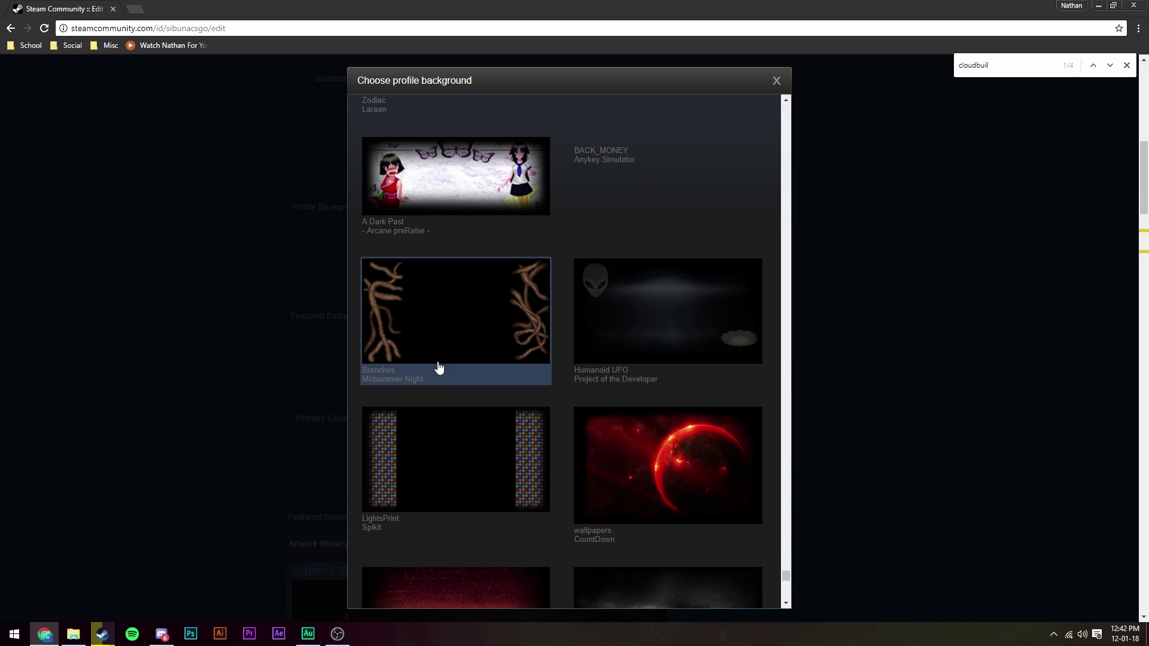
pyautogui.press('Return')
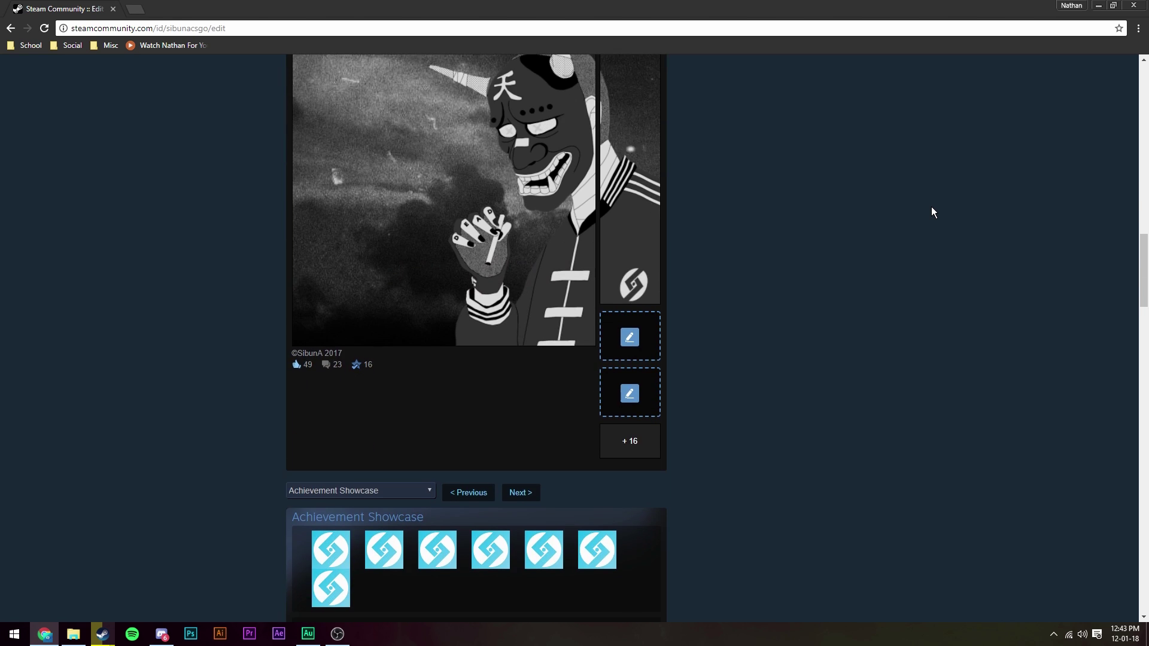
# Feature the newly uploaded GIF artwork in the main slot of the Artwork Showcase.
pyautogui.scroll(5, 931, 210)
pyautogui.click(530, 246)
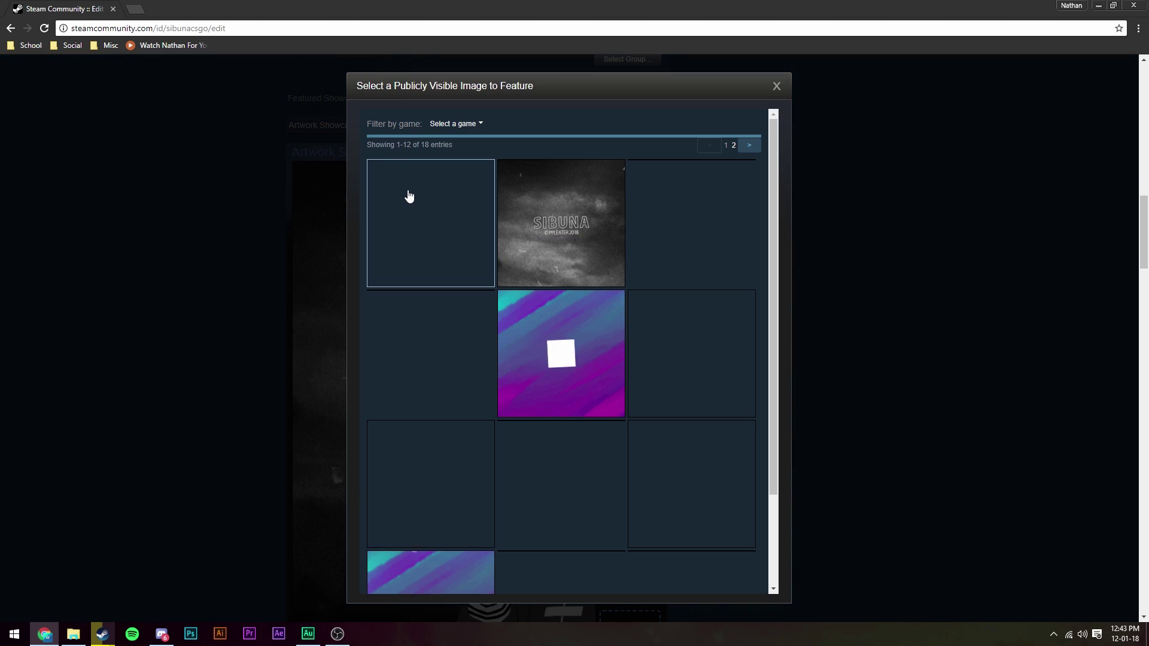
pyautogui.click(408, 195)
pyautogui.click(491, 233)
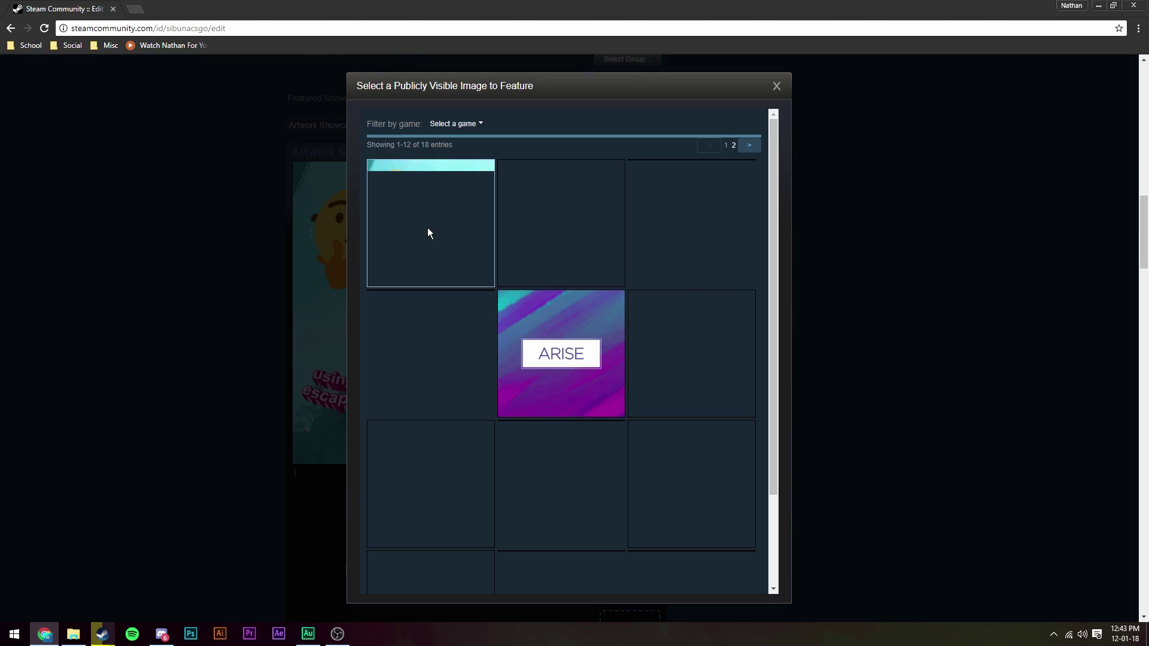
pyautogui.click(428, 227)
# Save the profile changes and return to the profile to check the Artwork Showcase.
pyautogui.scroll(-20, 682, 299)
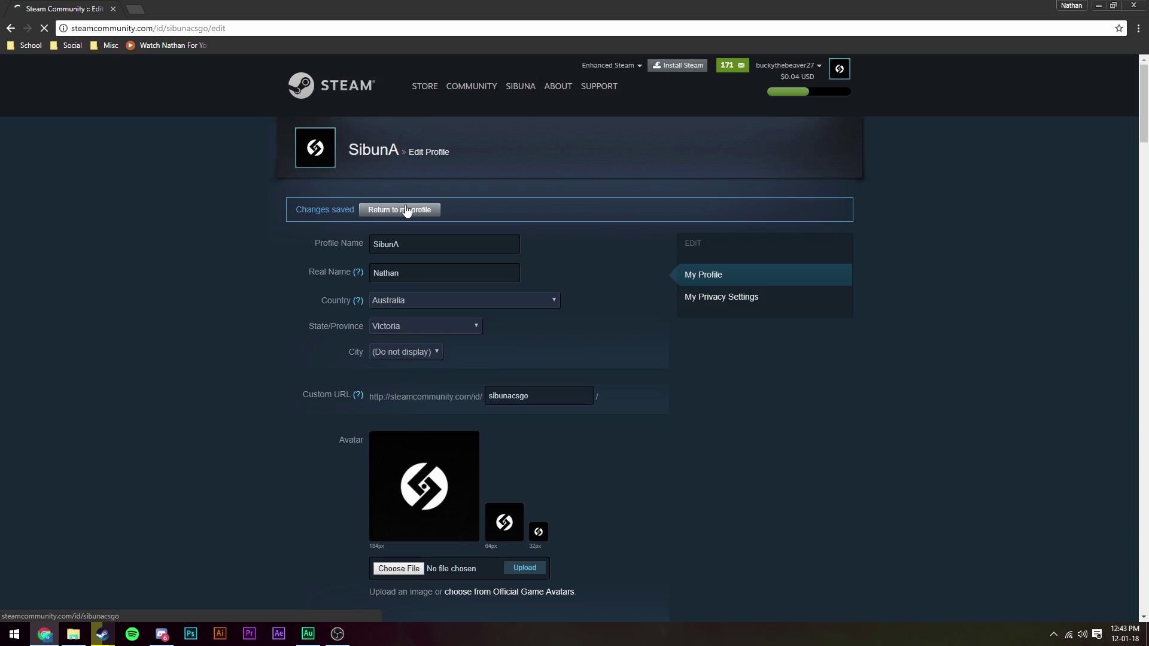
pyautogui.click(406, 210)
pyautogui.scroll(-2, 783, 431)
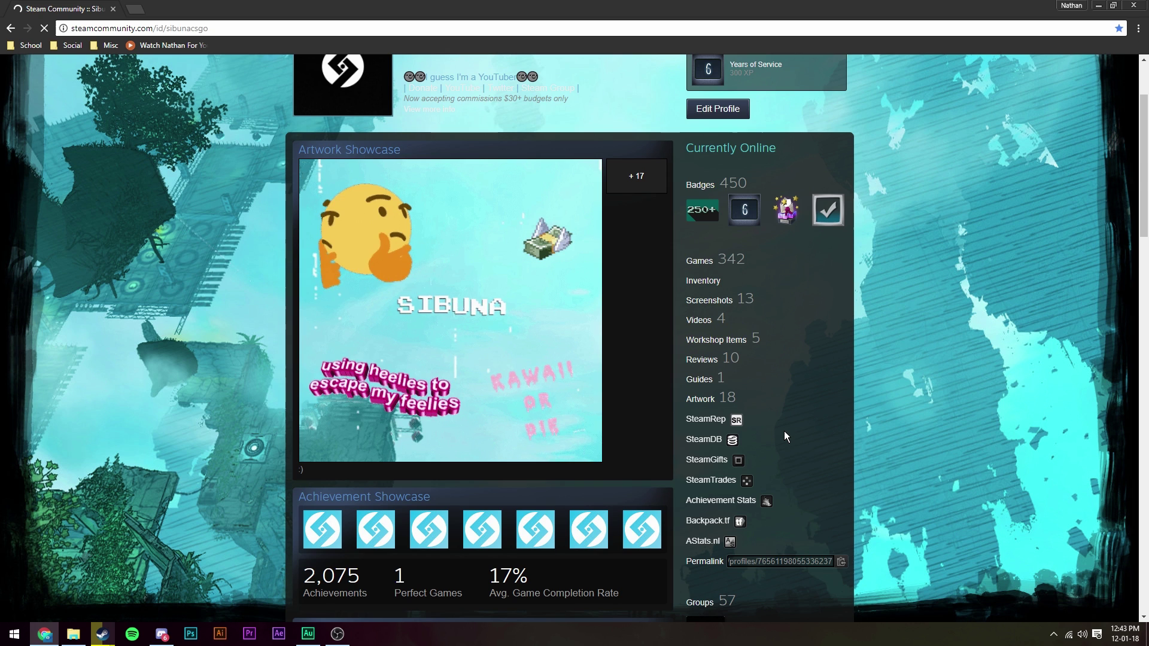